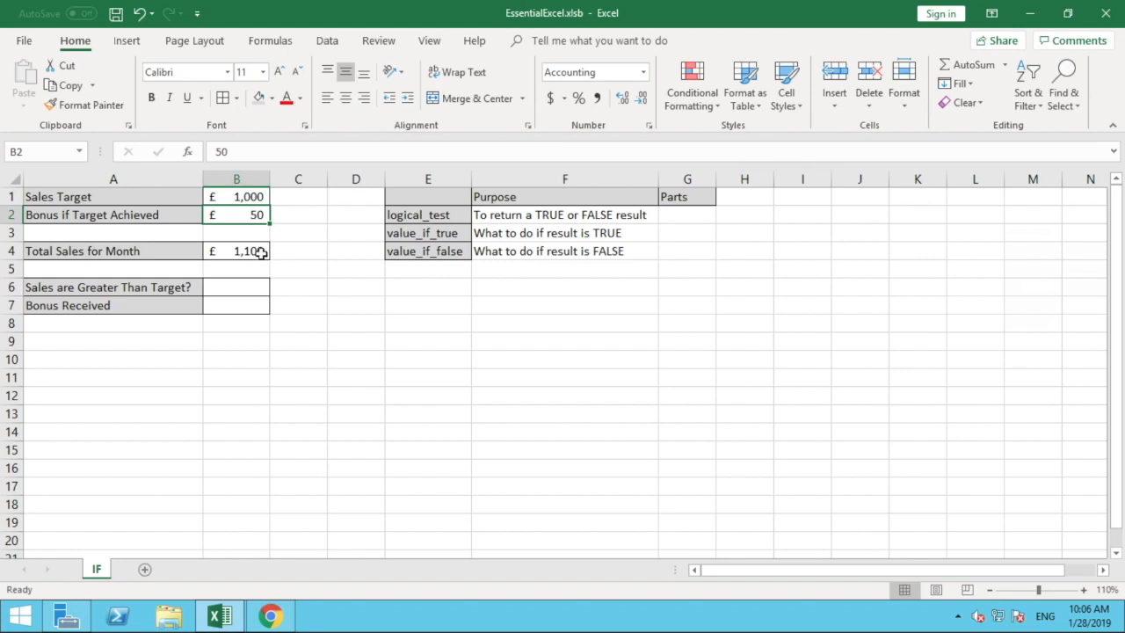
left_click(261, 252)
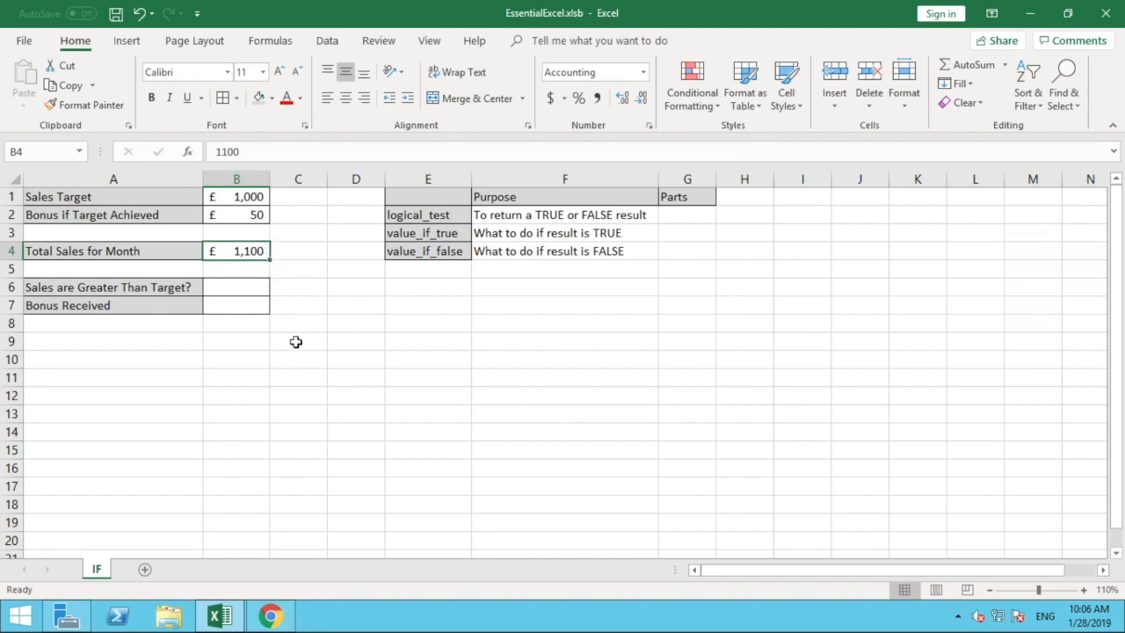
left_click(217, 306)
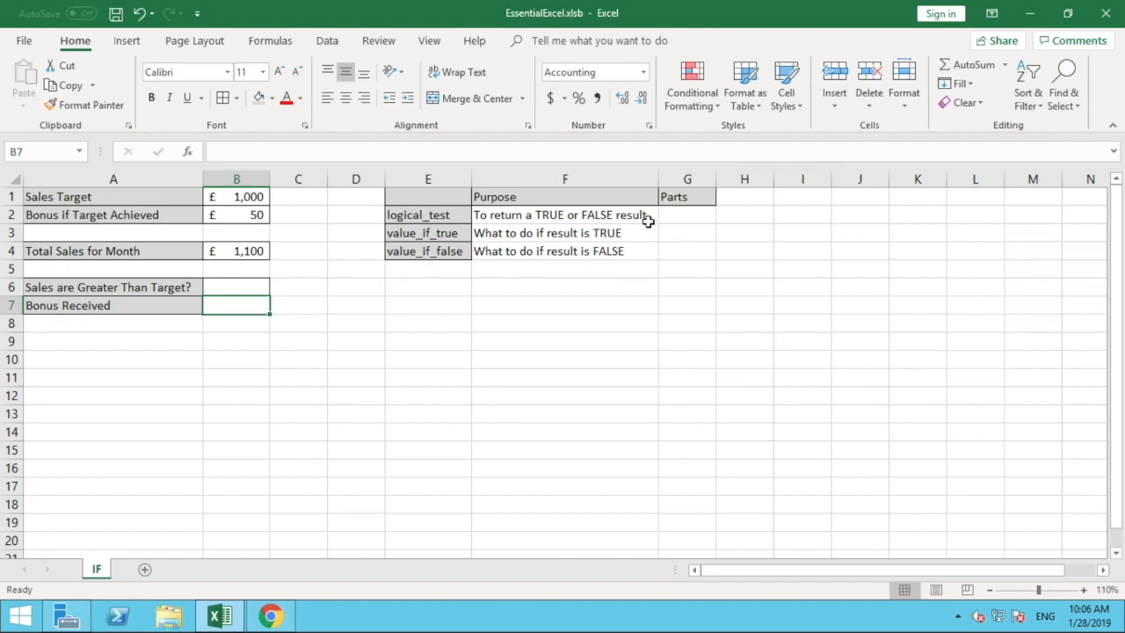
left_click(647, 217)
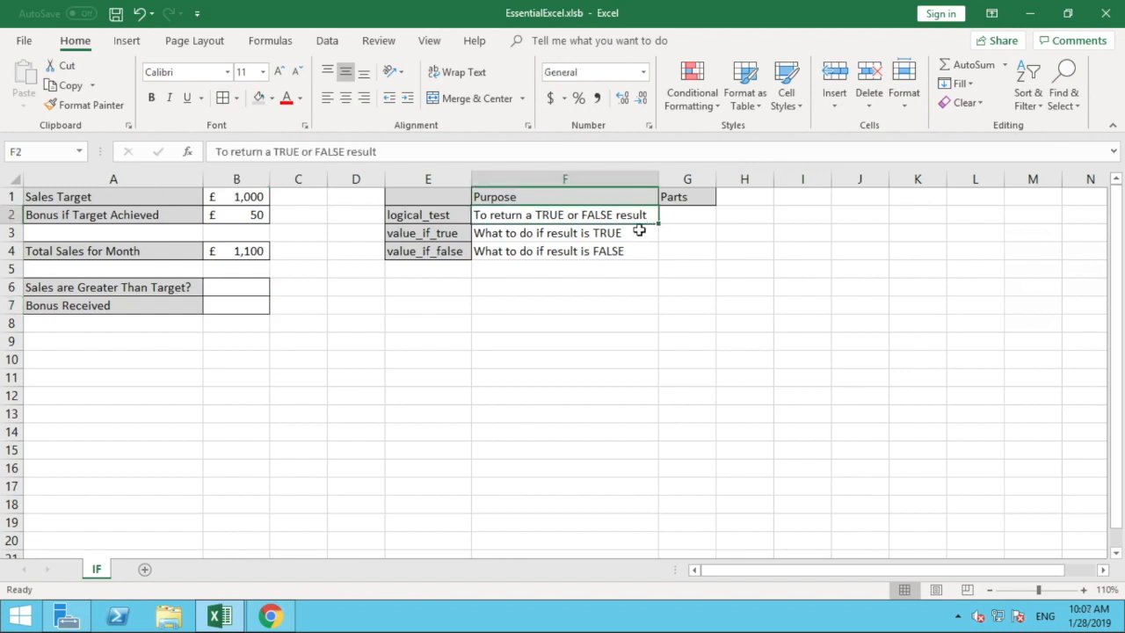
left_click(639, 231)
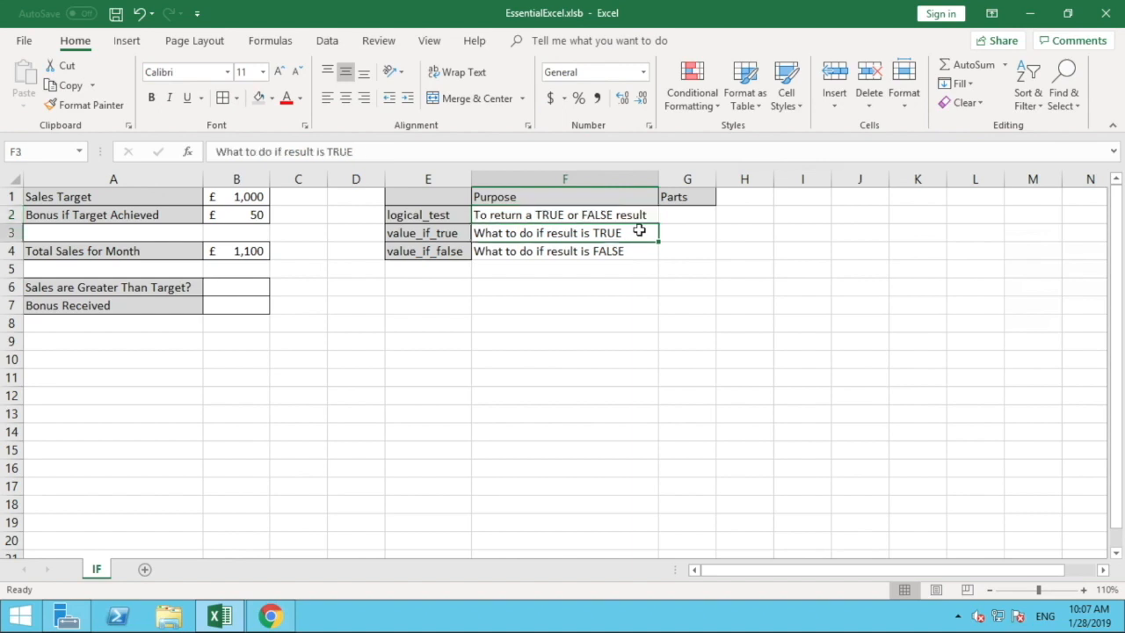
left_click(632, 251)
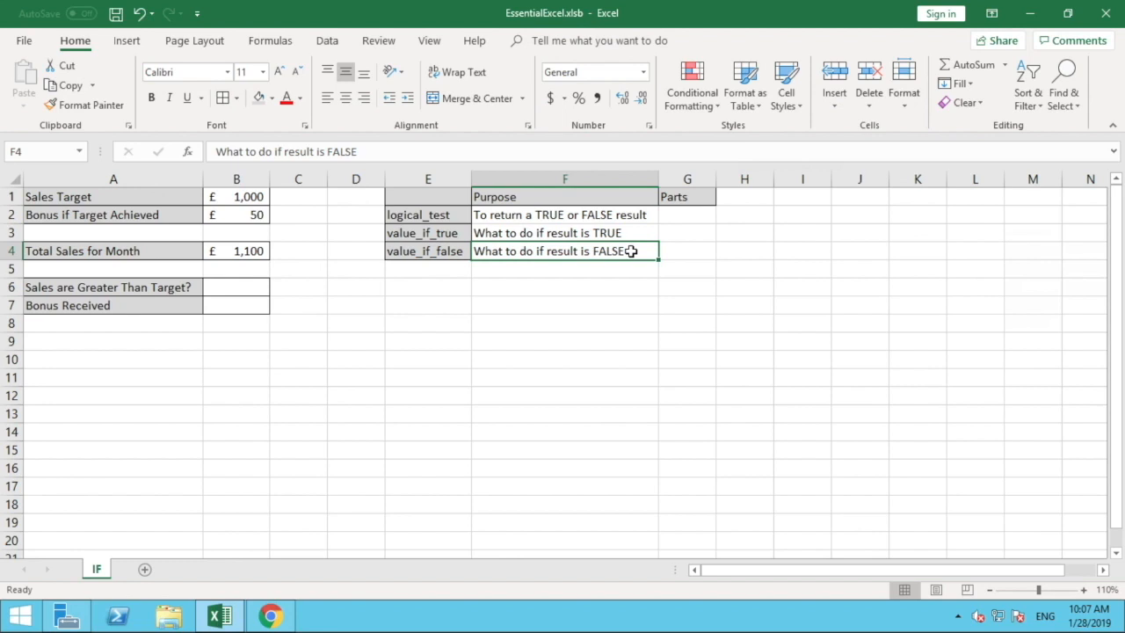
- Enter B4>B1 as the logical_test entry in the Parts column, cell G2
left_click(683, 218)
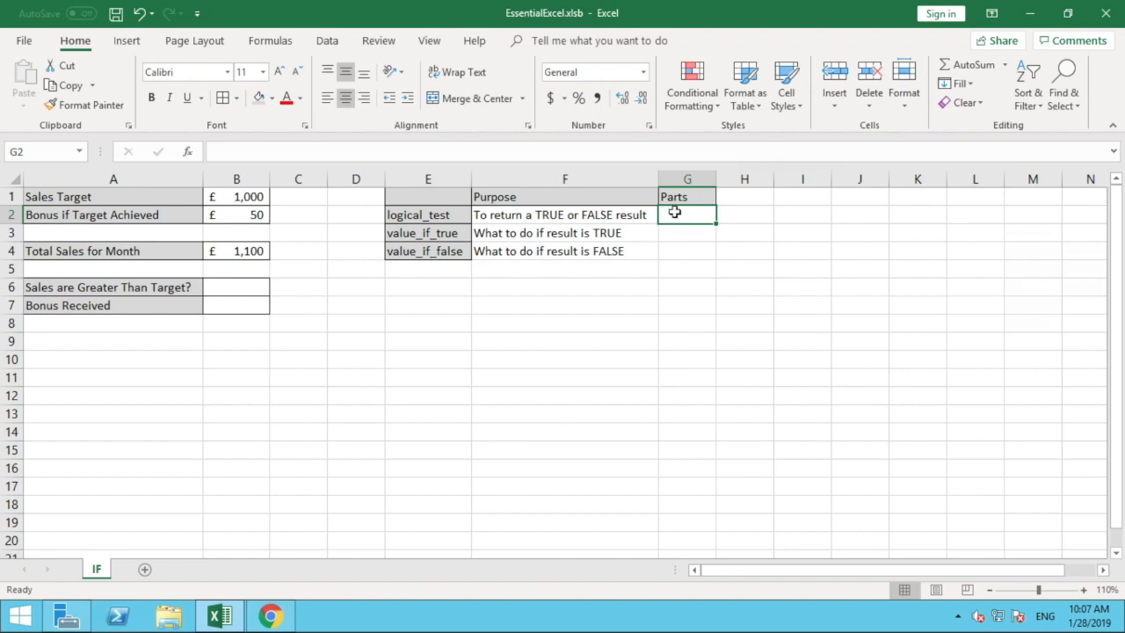
type("B")
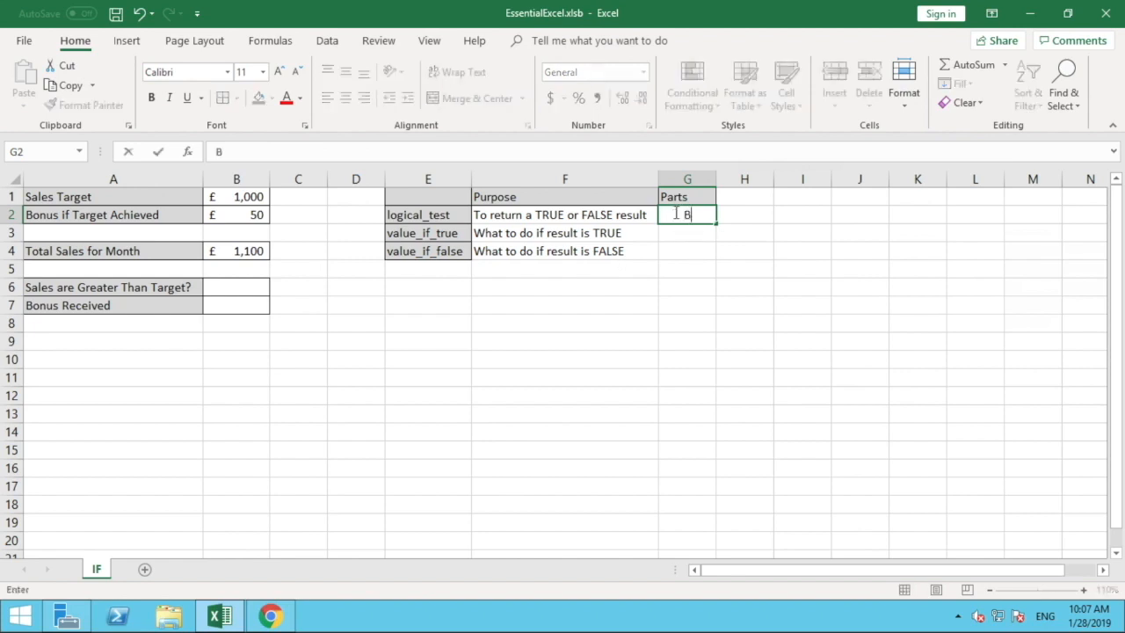
type("4>")
type("B1")
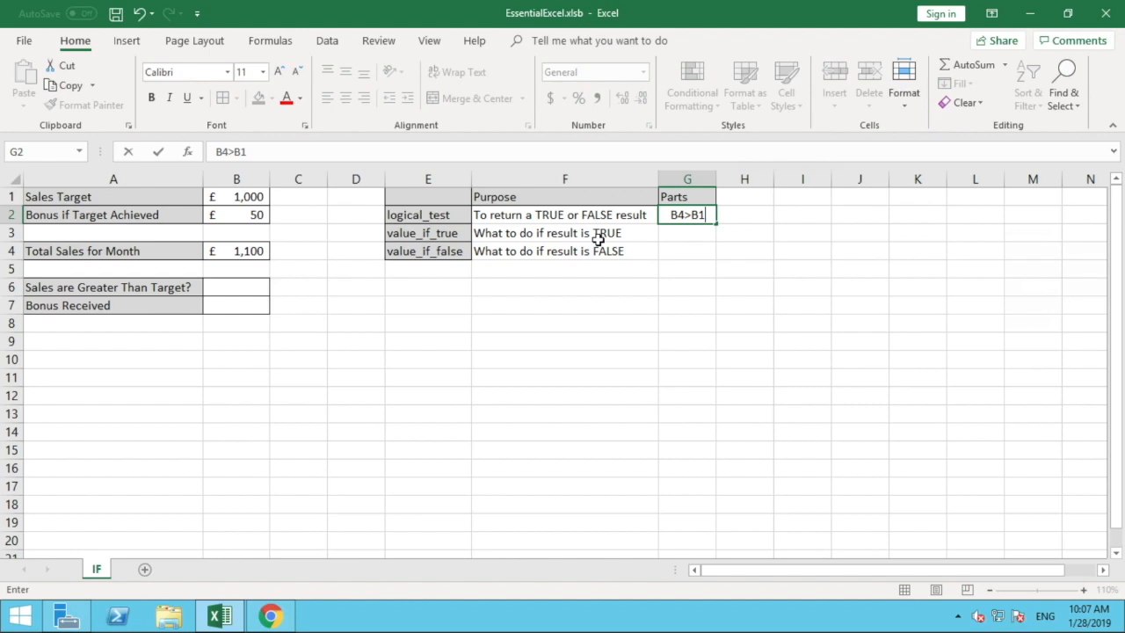
key("Return")
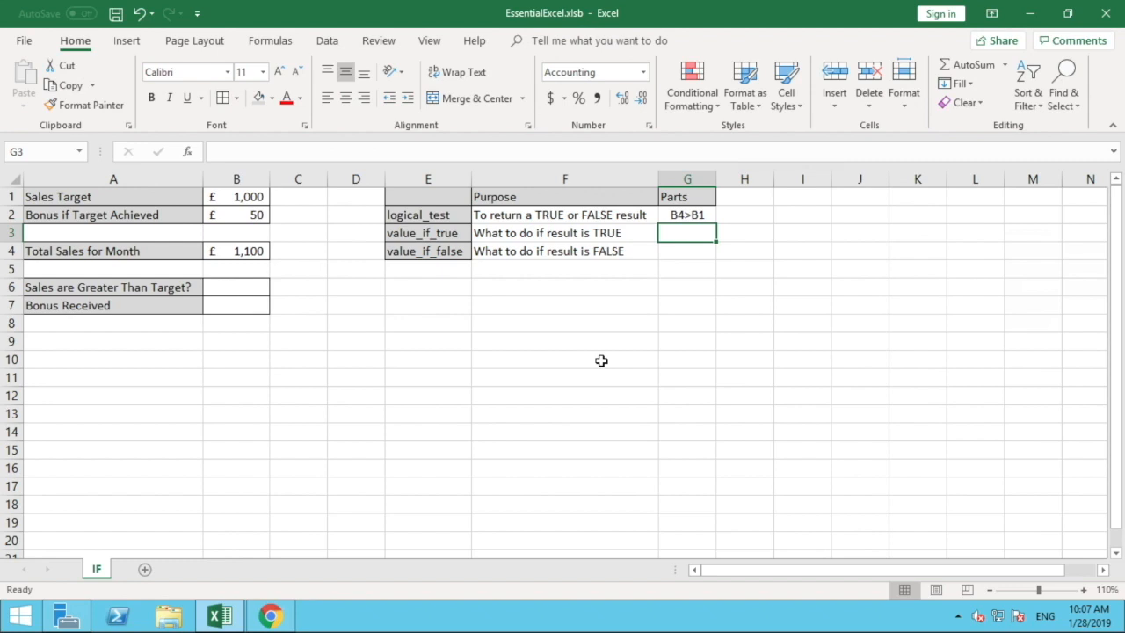
- Fill in the Parts column with 50 for value_if_true in G3 and 0 for value_if_false in G4
type("50")
key("Return")
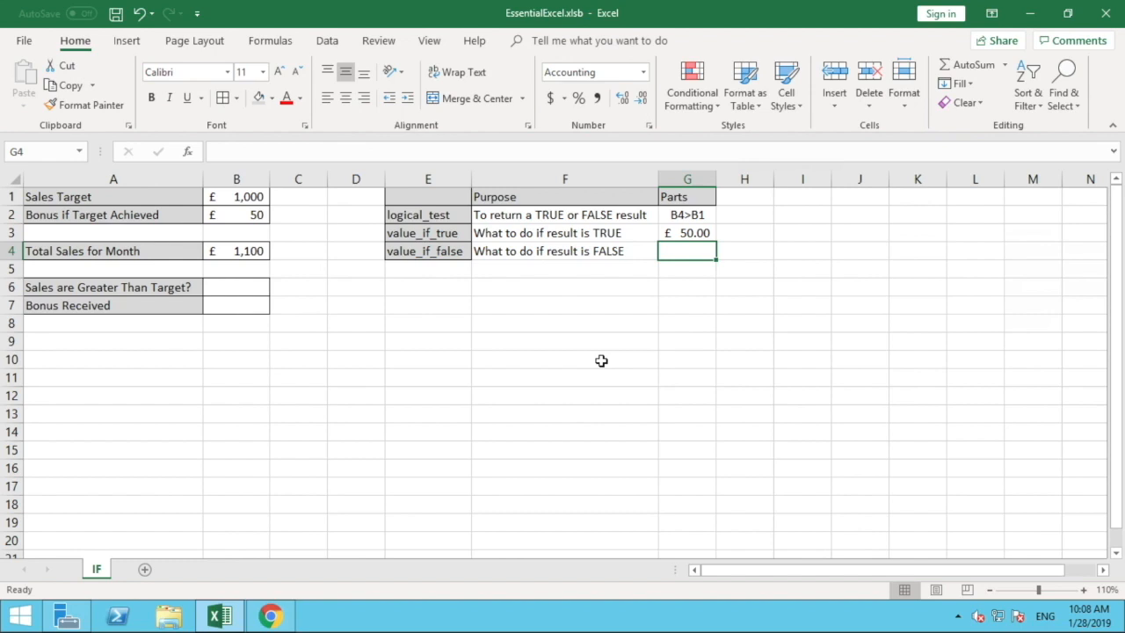
type("0")
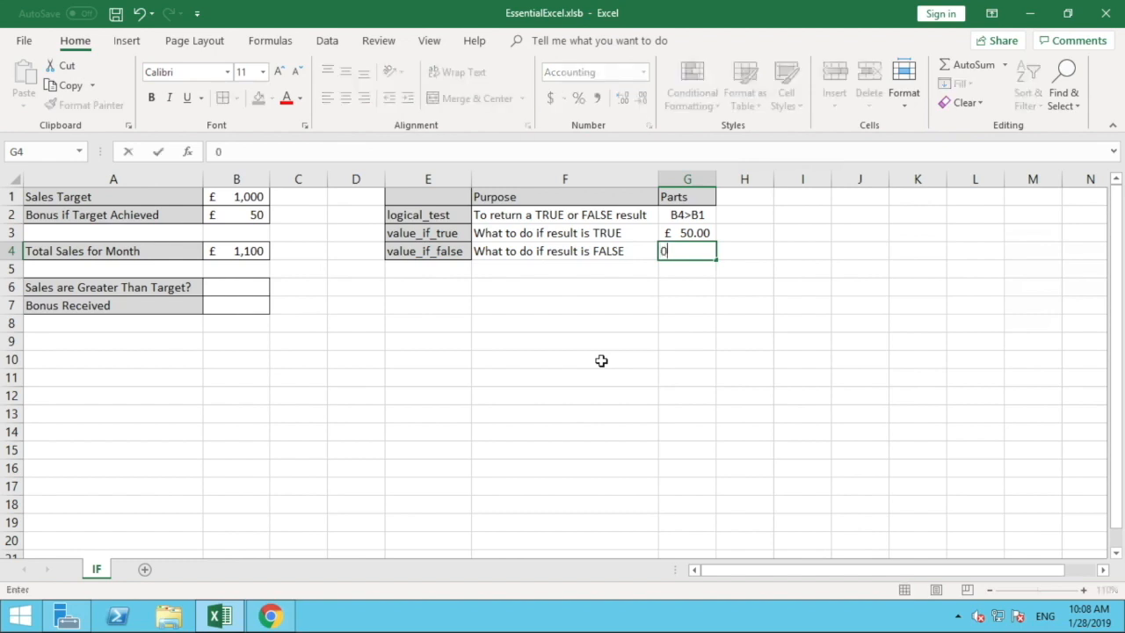
key("Return")
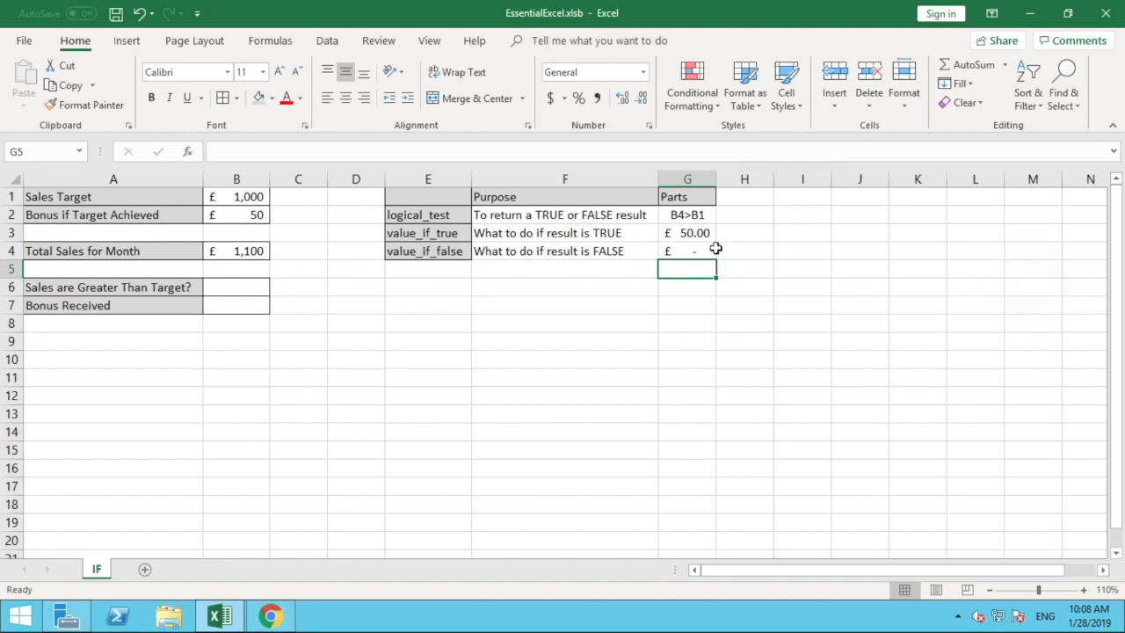
left_click(704, 217)
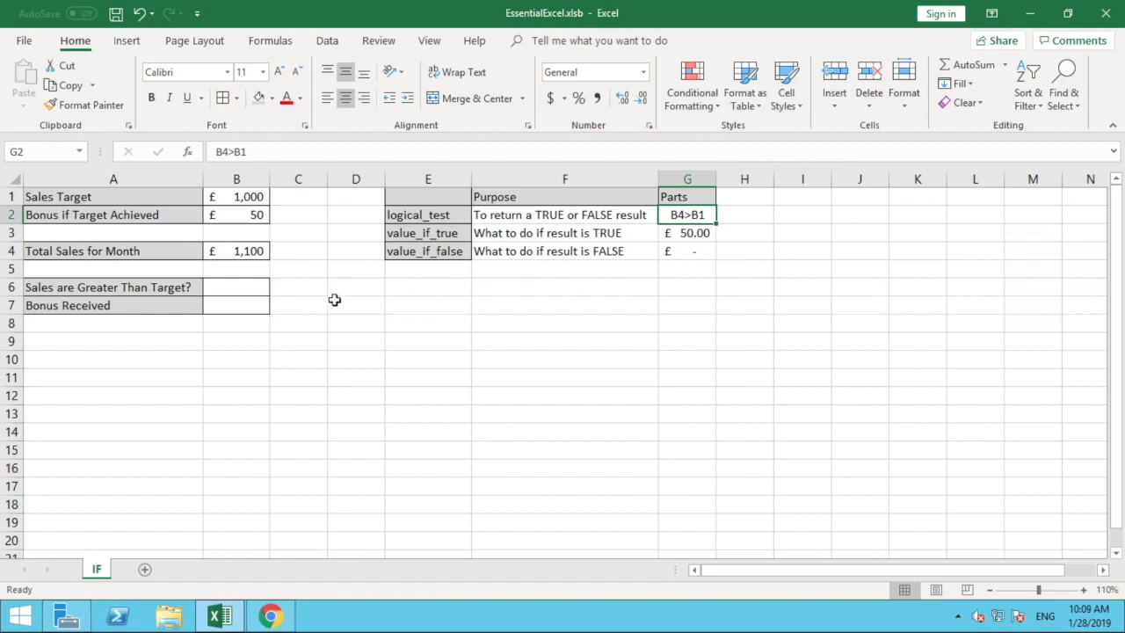
- Enter the formula =B4>B1 in B6 to test whether the month's total sales exceed the sales target
left_click(263, 286)
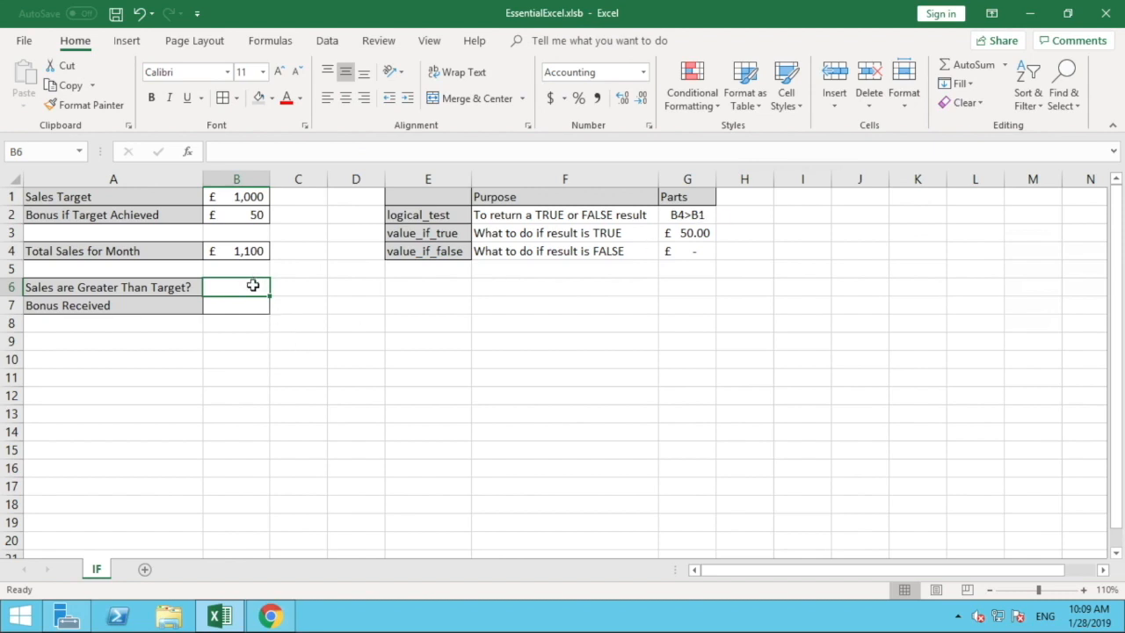
type("=")
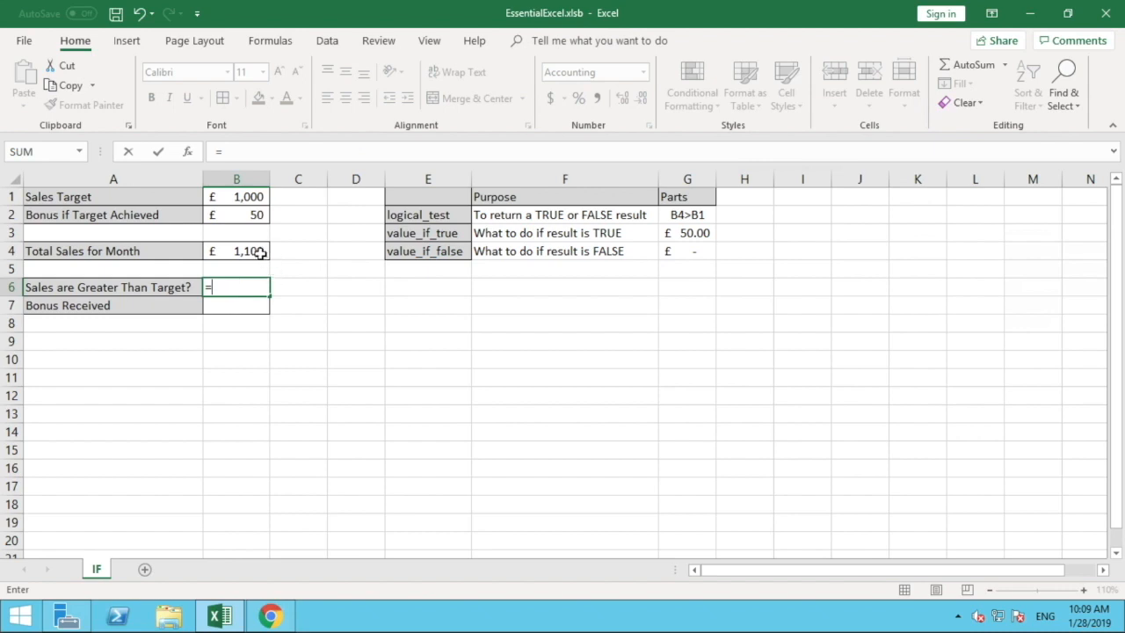
left_click(259, 252)
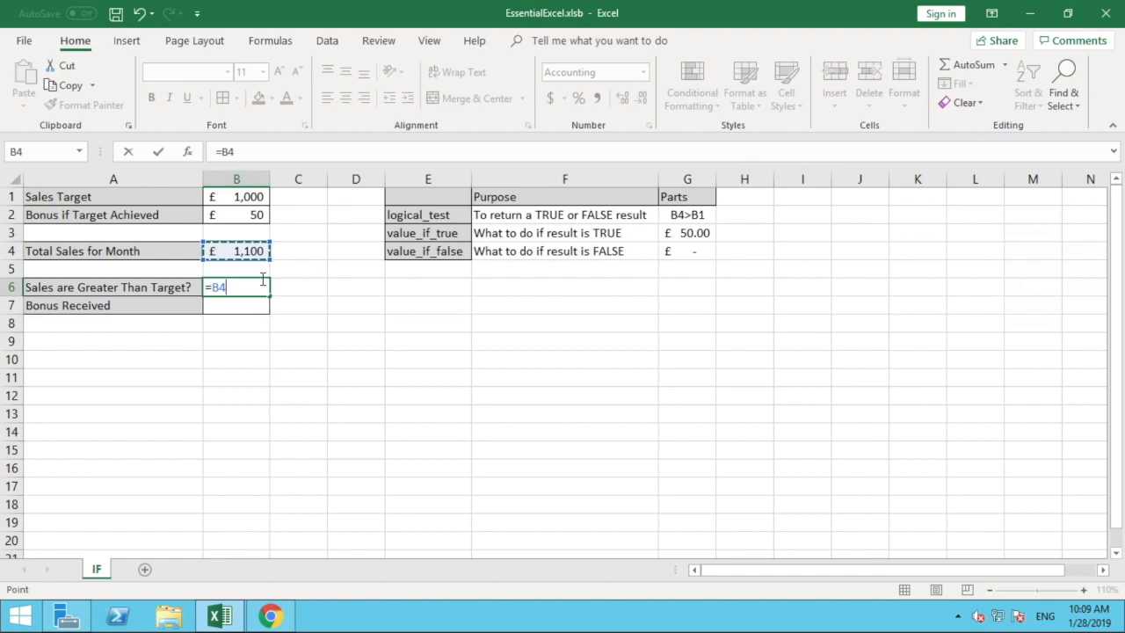
type(">")
left_click(250, 199)
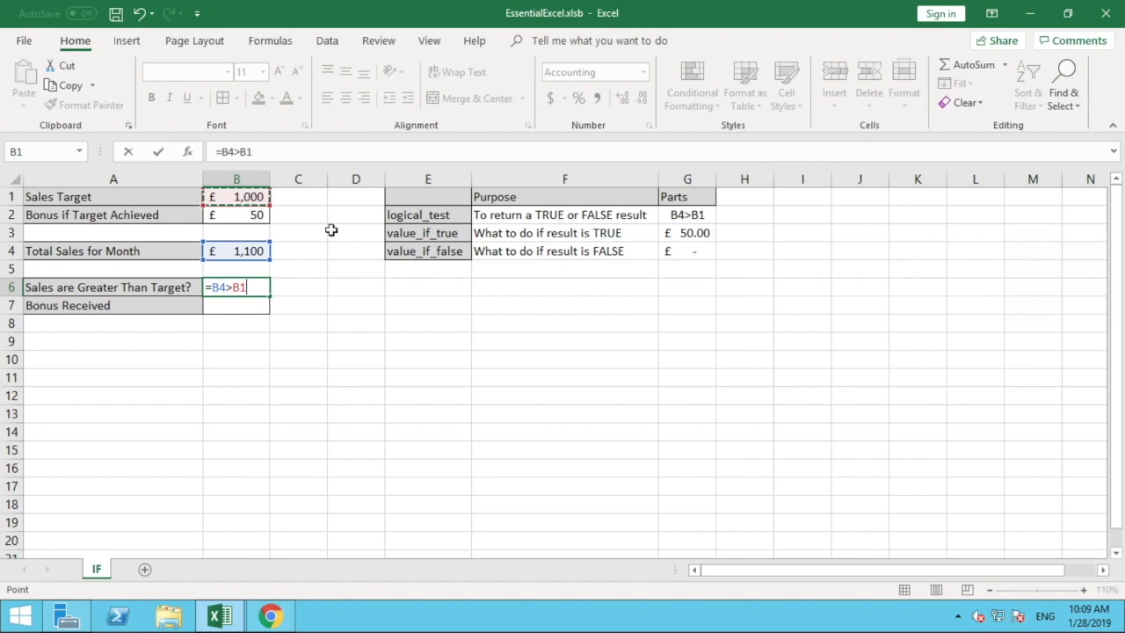
key("Return")
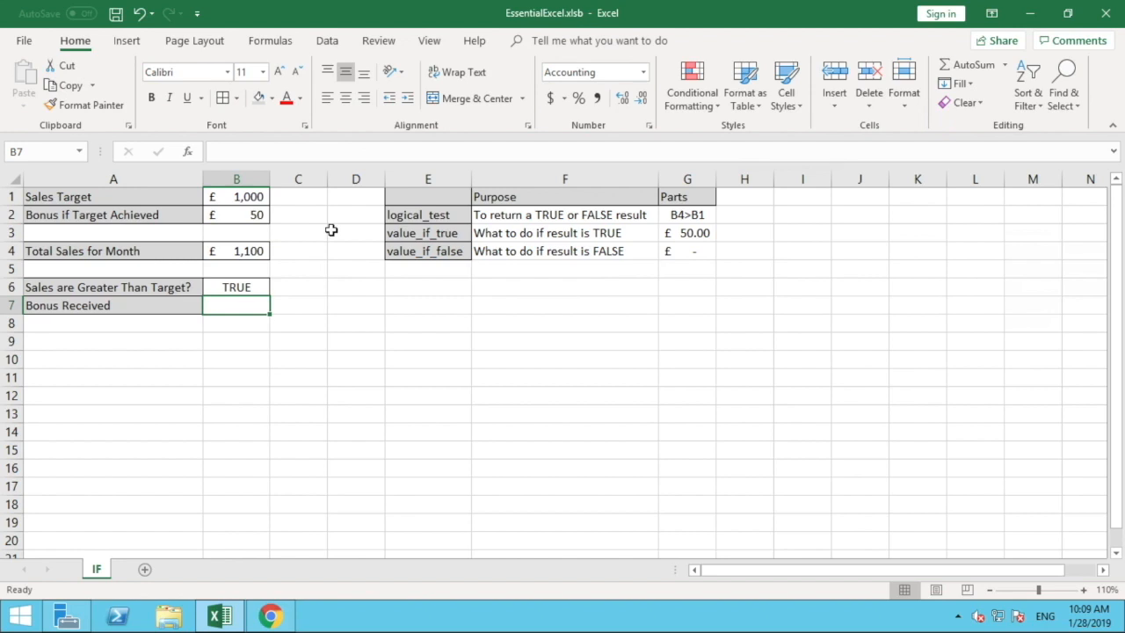
key("Up")
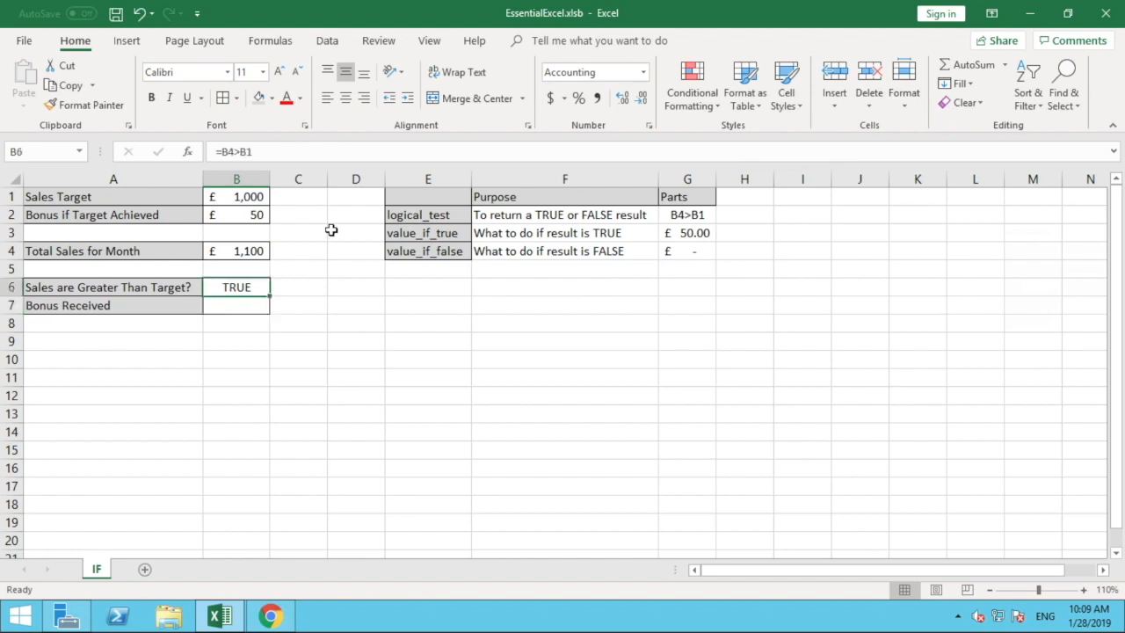
left_click(253, 253)
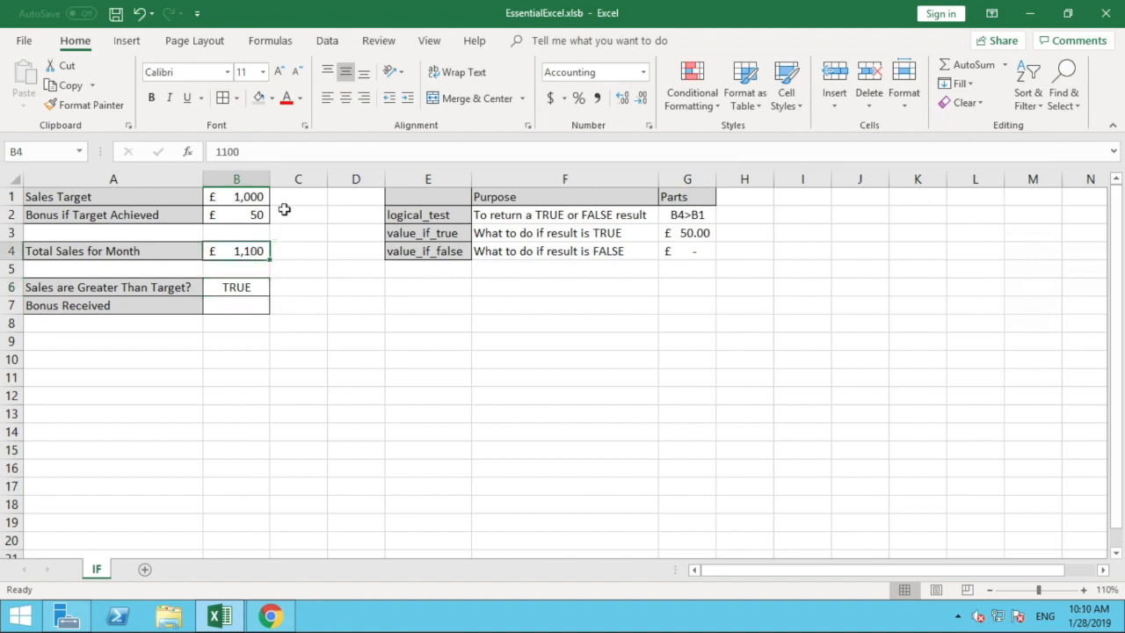
left_click(255, 195)
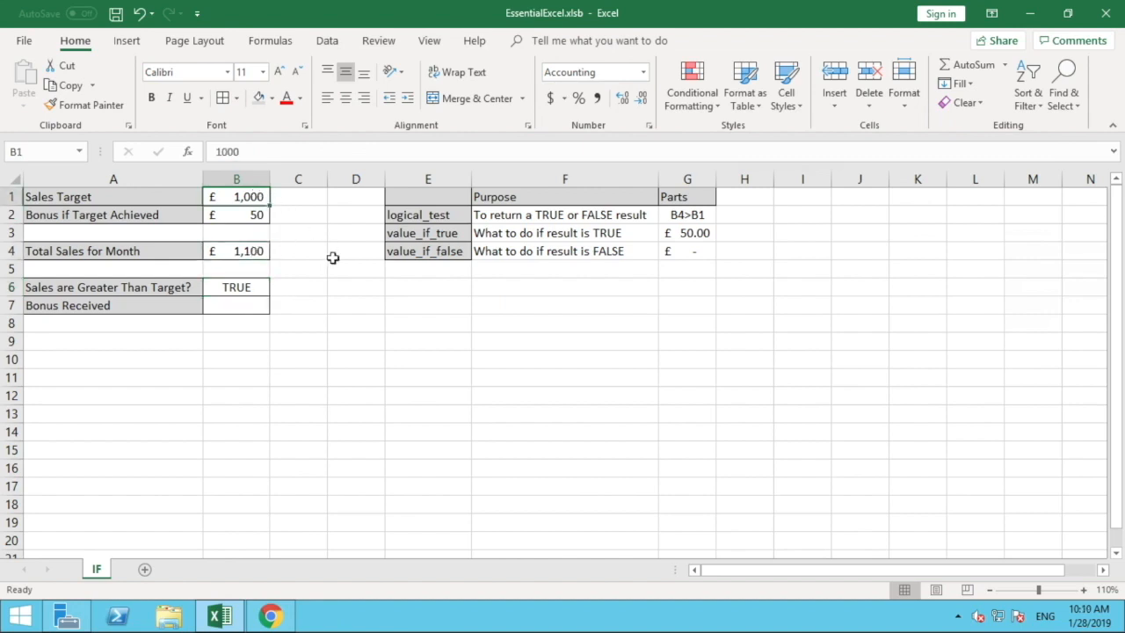
- Begin an IF formula in the Bonus Received cell B7 with B4>B1 as its logical test
left_click(255, 307)
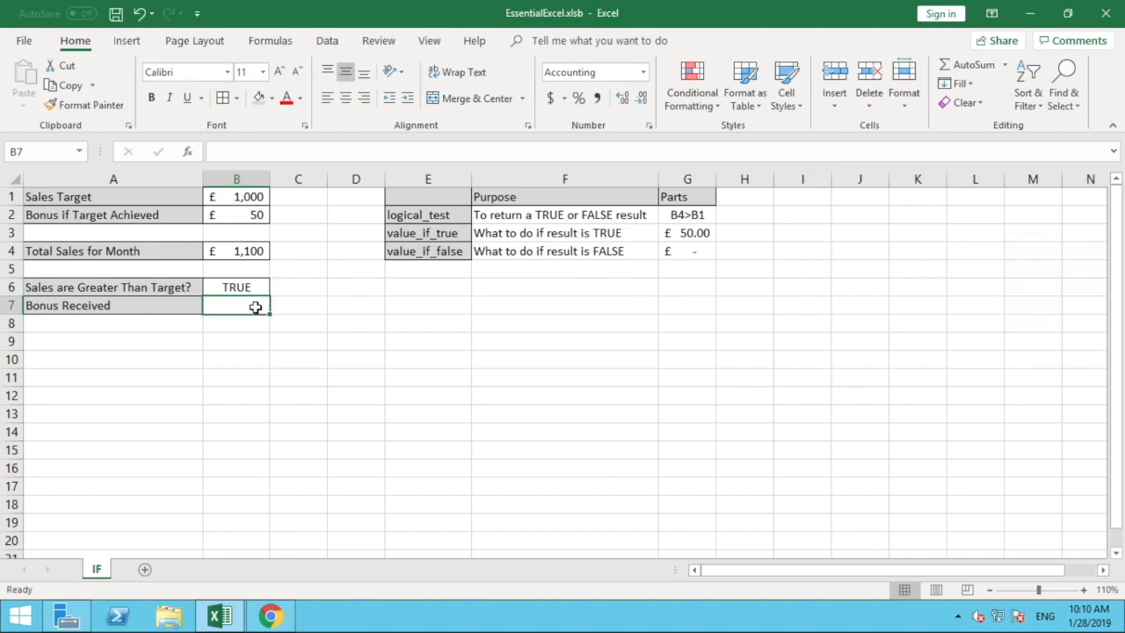
type("=")
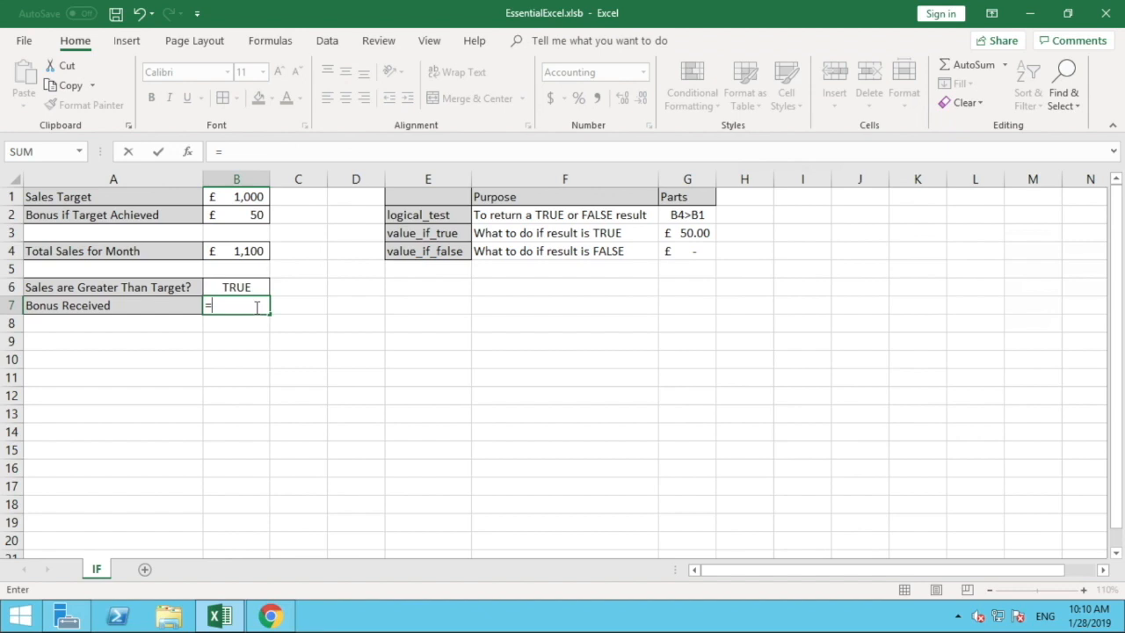
type("IF")
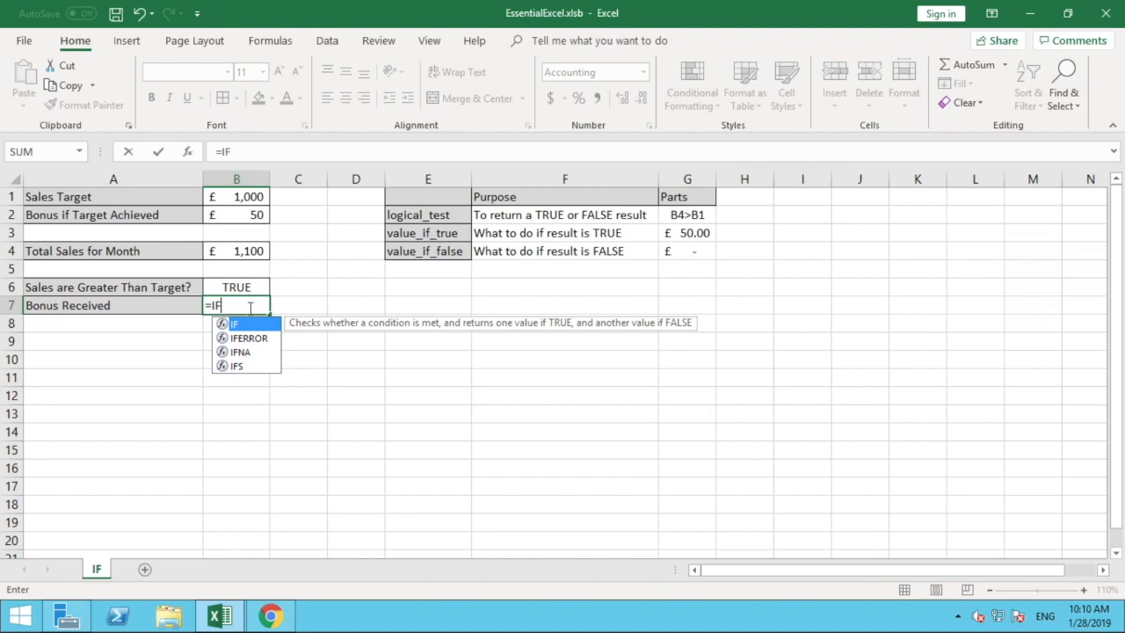
type("(")
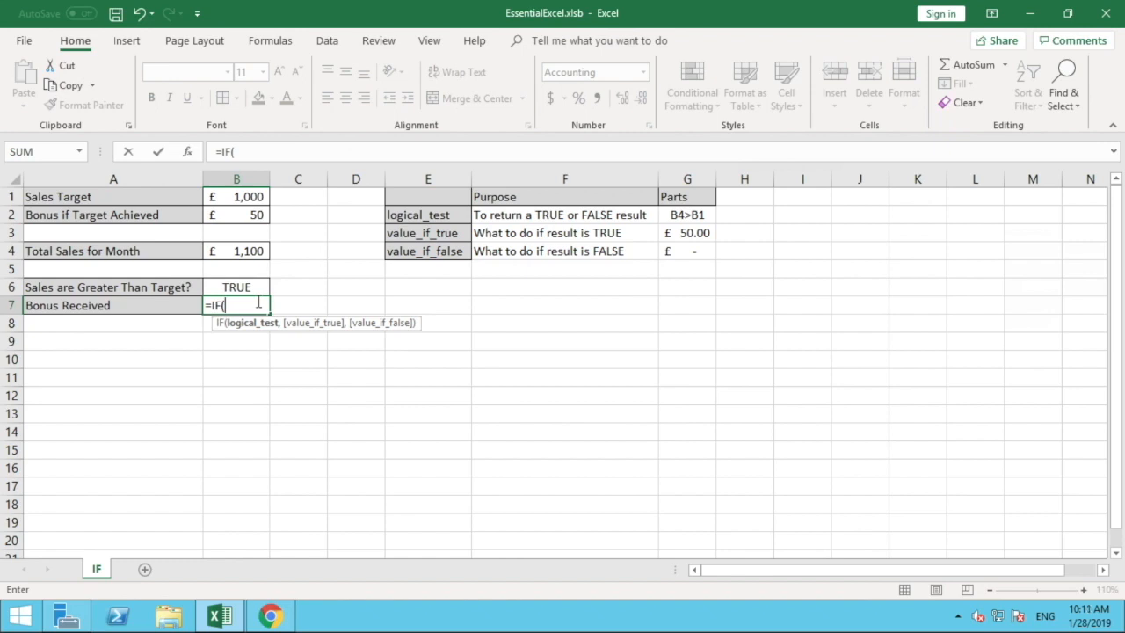
type("B4")
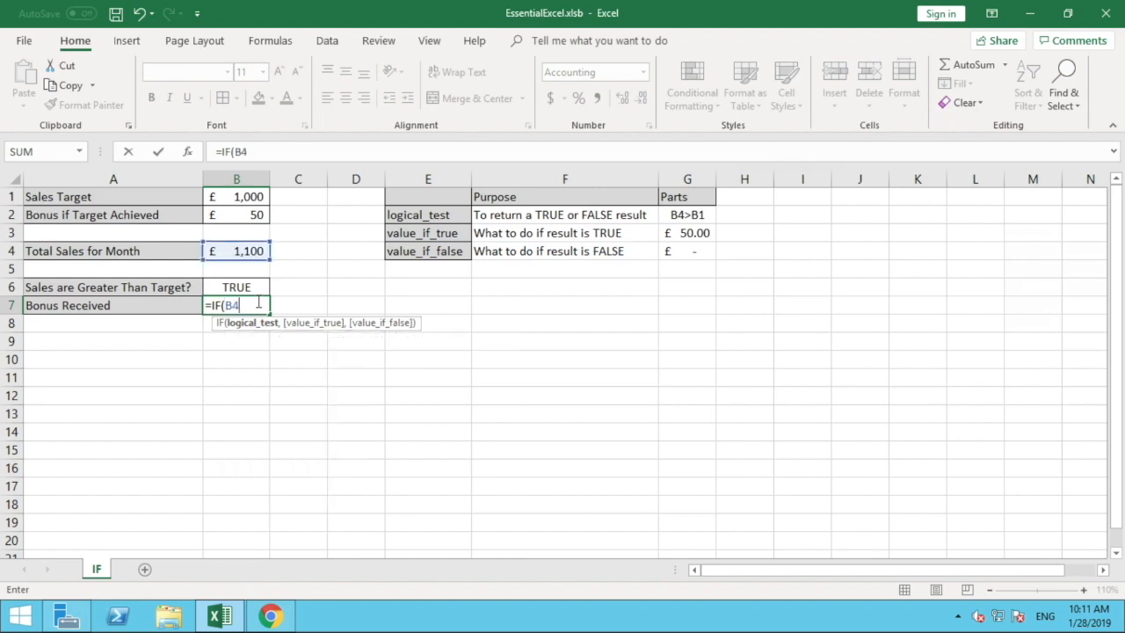
type(">B1")
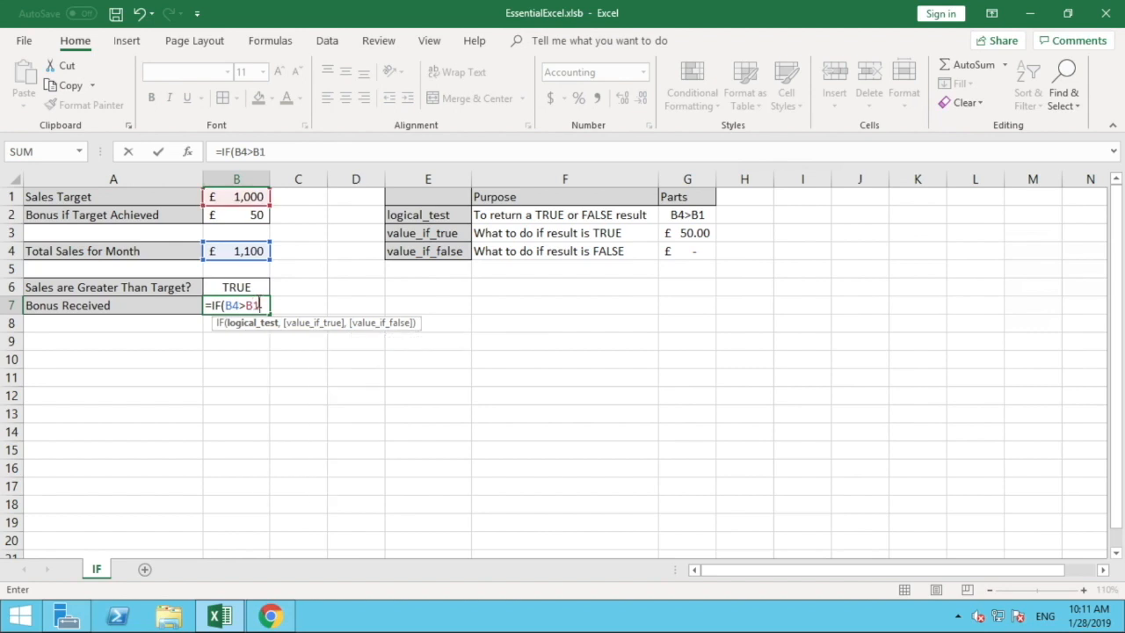
type(",")
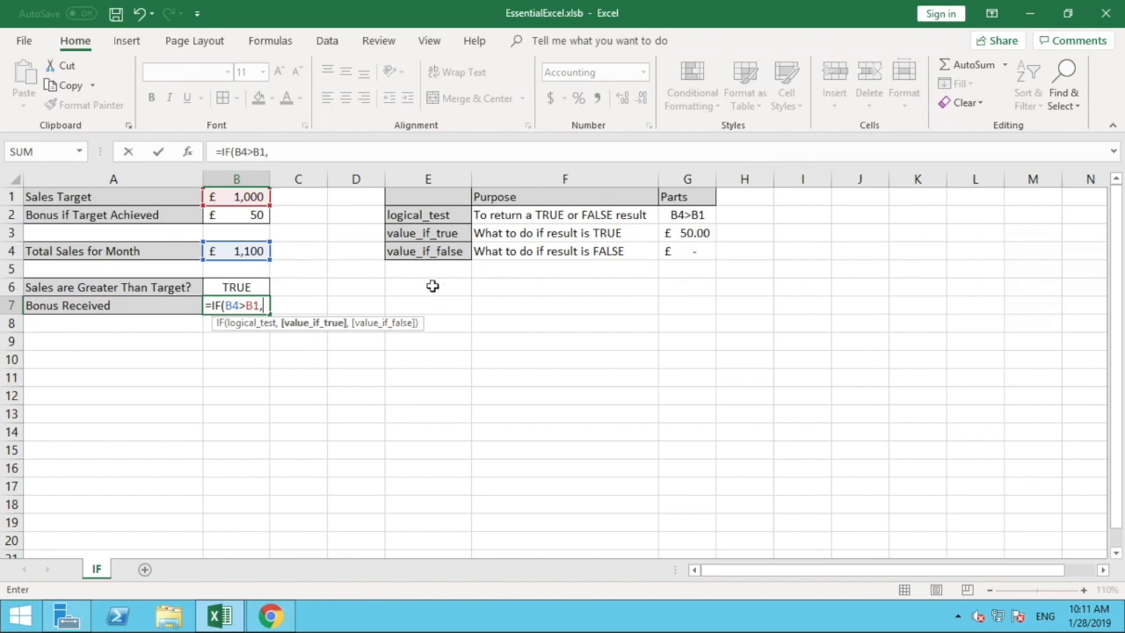
- Complete the B7 formula as =IF(B4>B1,50,0), with 50 as the true value and 0 as the false value
type("50")
left_click_drag(266, 152, 289, 153)
left_click(290, 152)
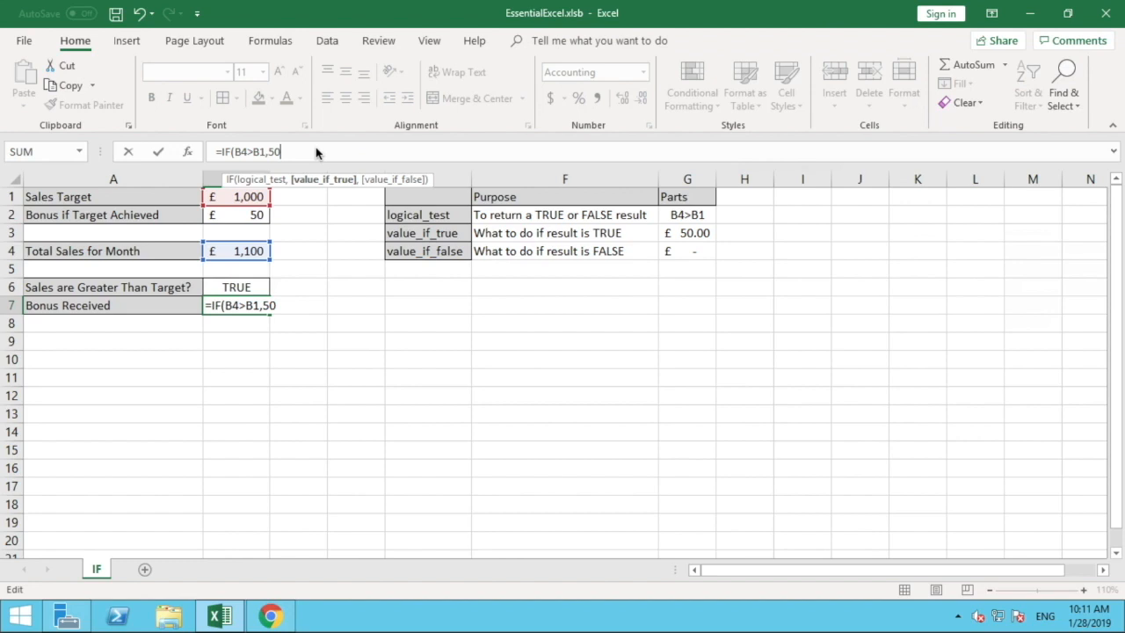
type(",")
type("0")
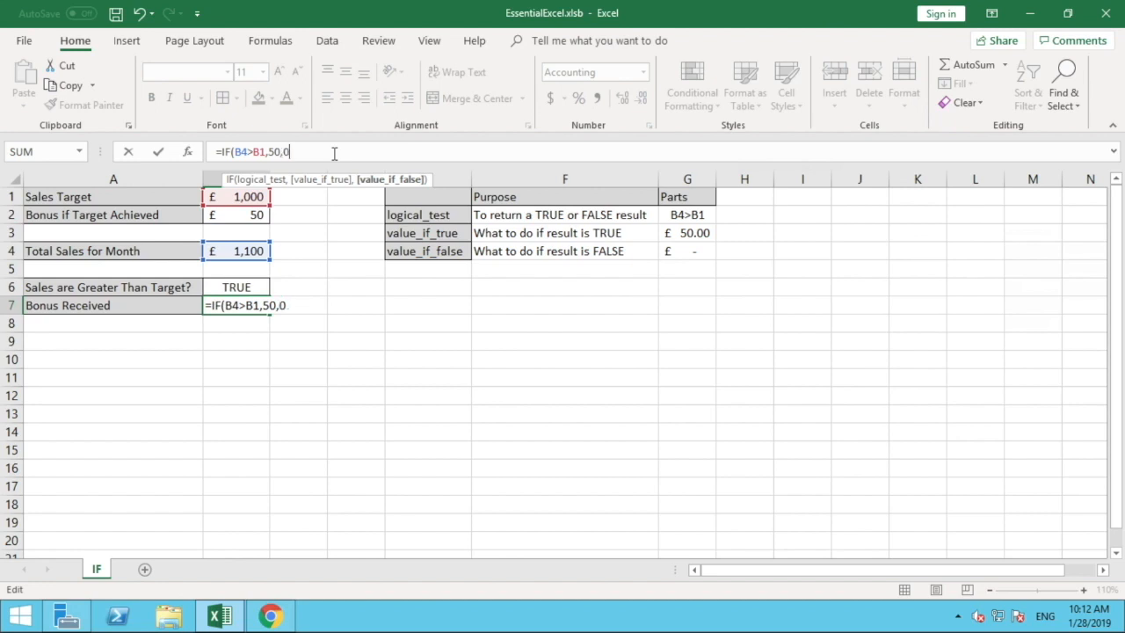
type(")")
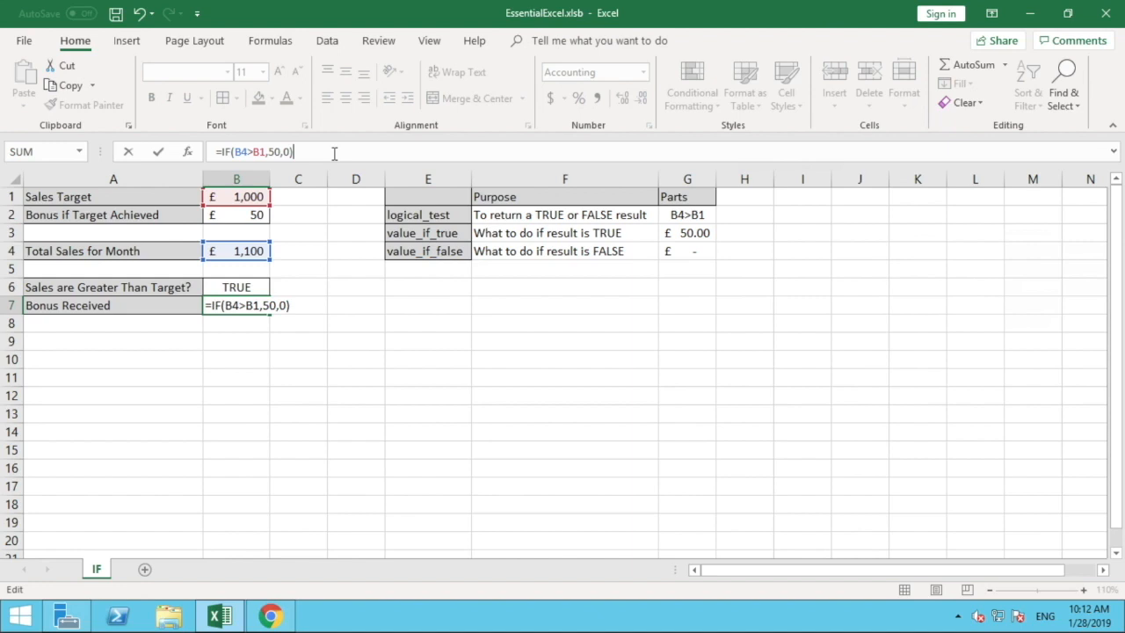
left_click(273, 152)
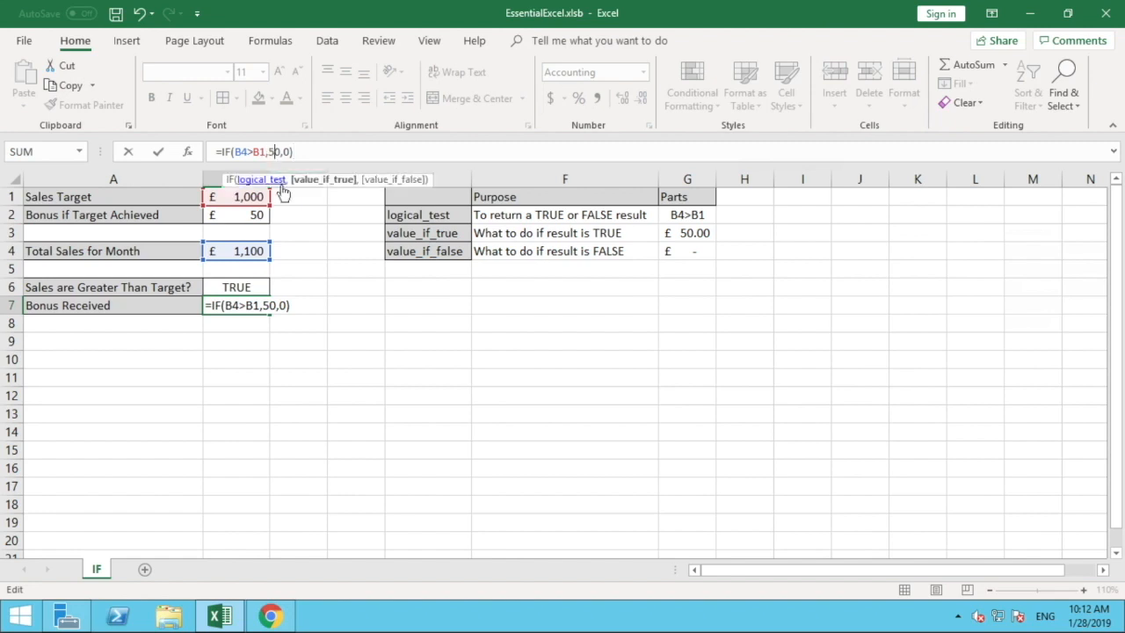
left_click(291, 152)
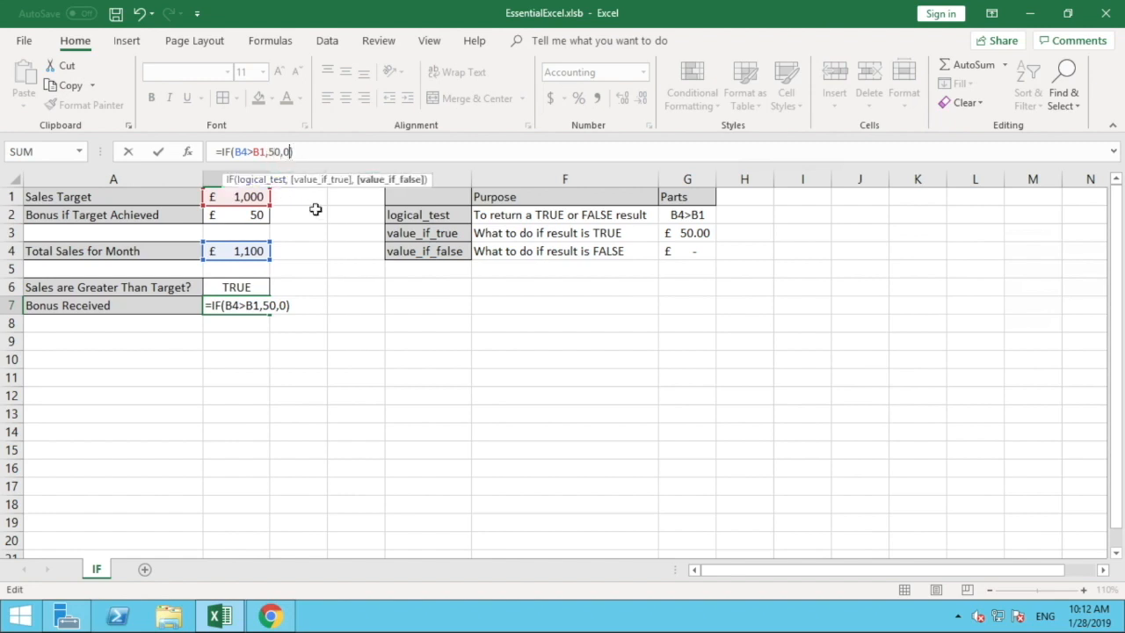
key("Return")
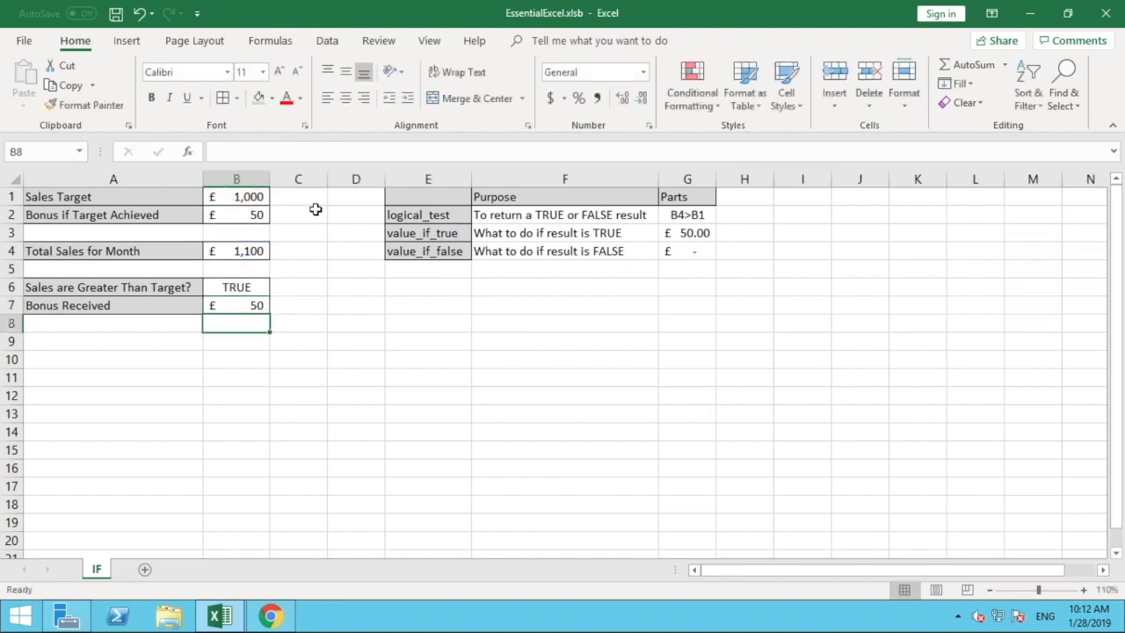
left_click(257, 306)
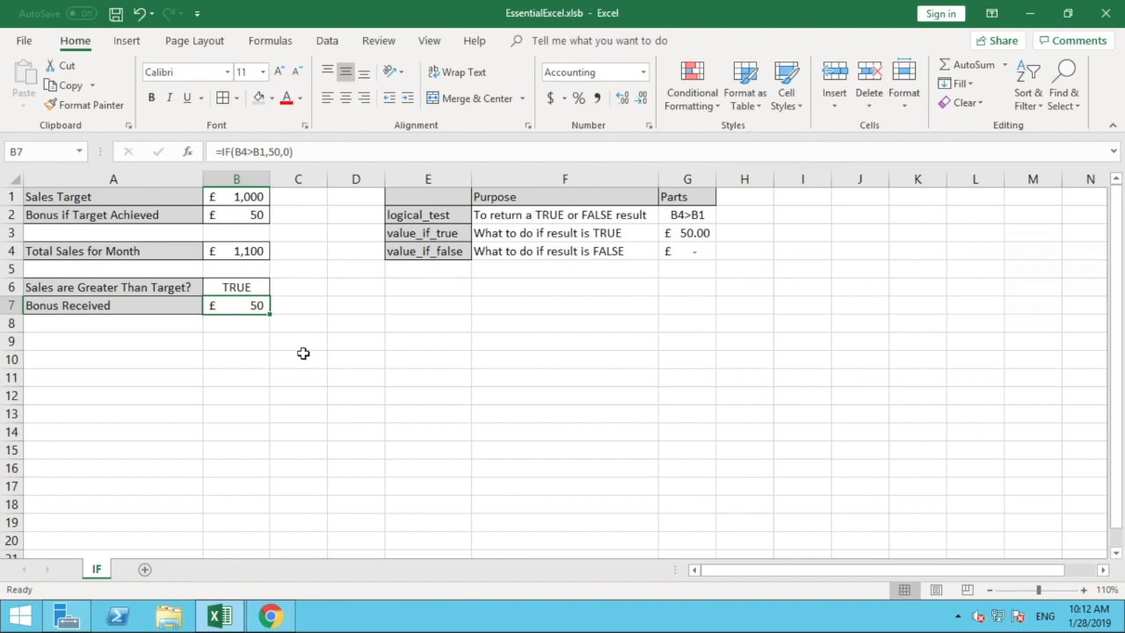
- Set the Total Sales for Month in B4 to 900 and check the target comparison in B6 and the bonus in B7
left_click(253, 290)
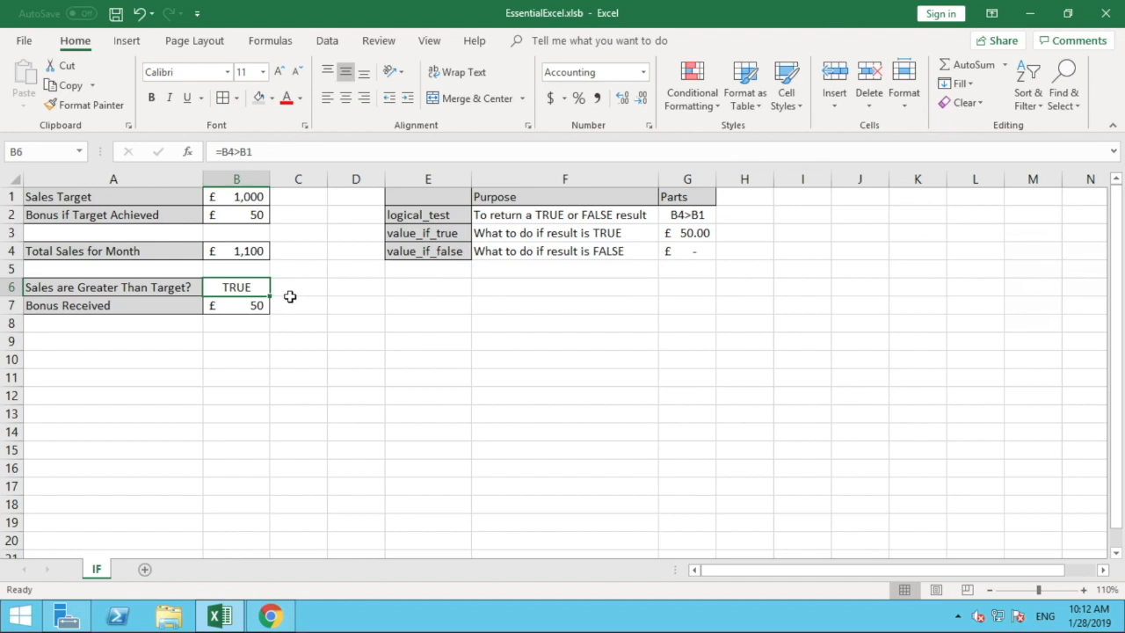
left_click(261, 305)
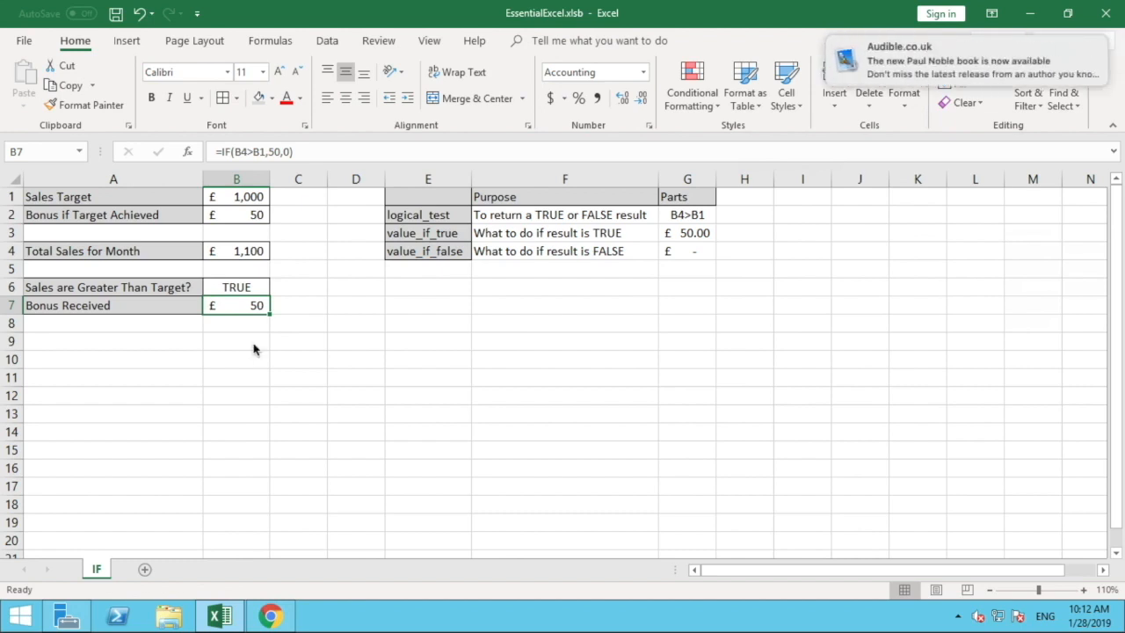
left_click(250, 343)
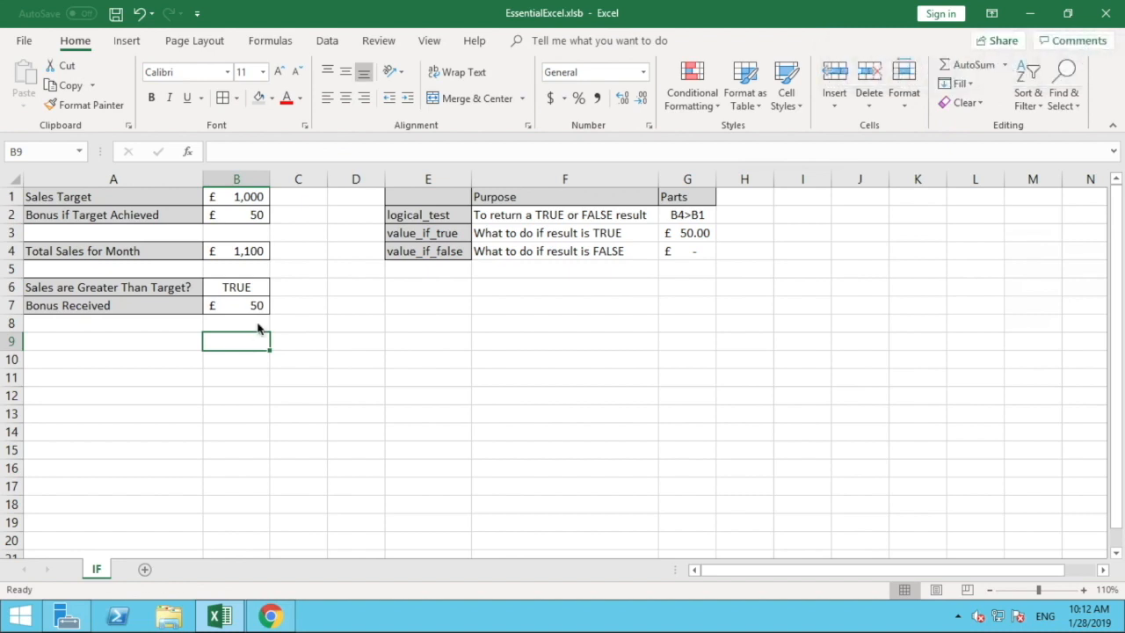
left_click(264, 252)
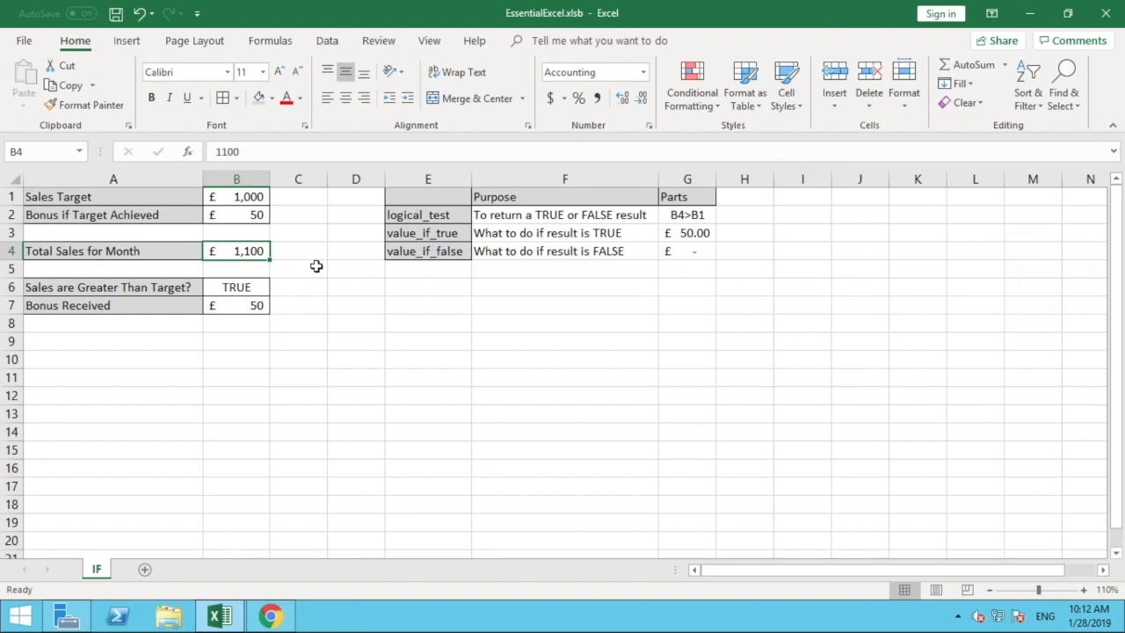
type("900")
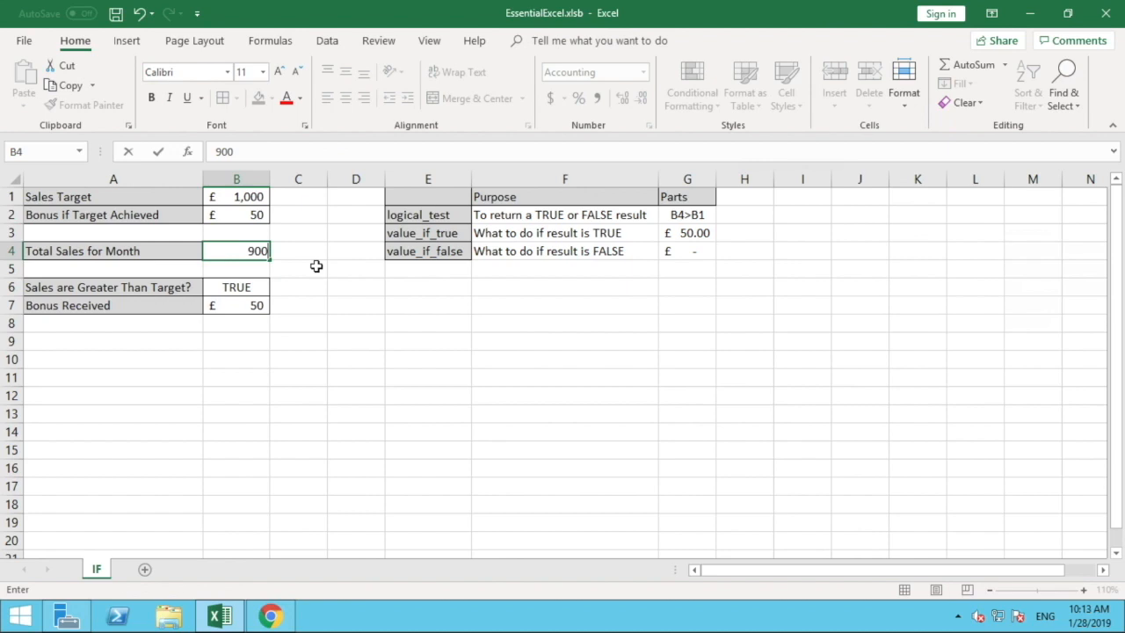
key("Return")
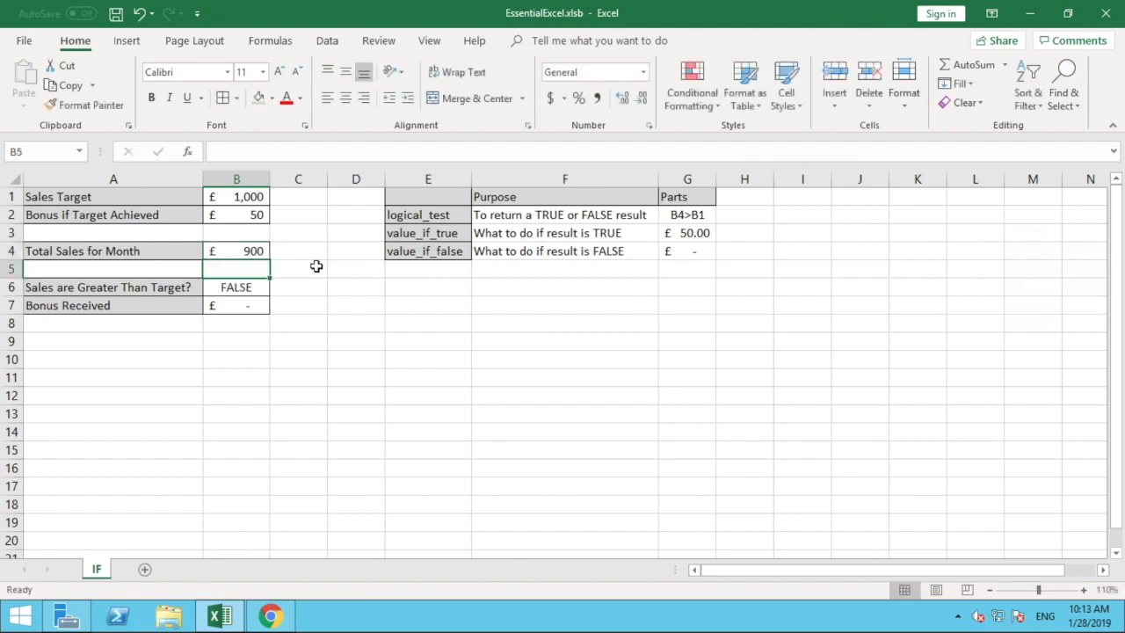
left_click(248, 286)
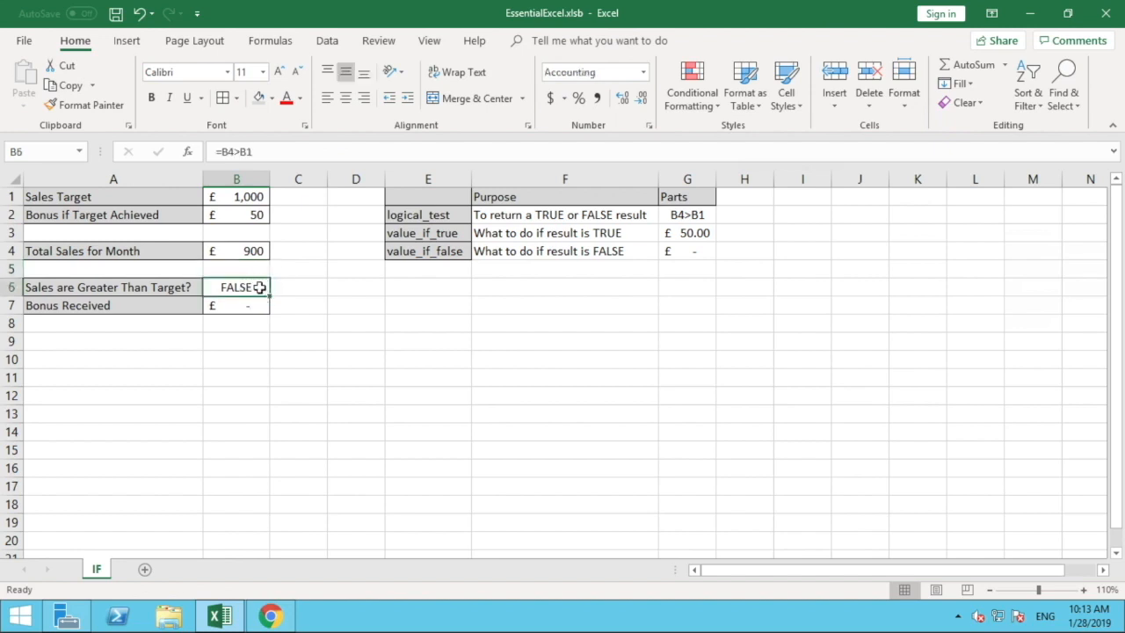
left_click(262, 253)
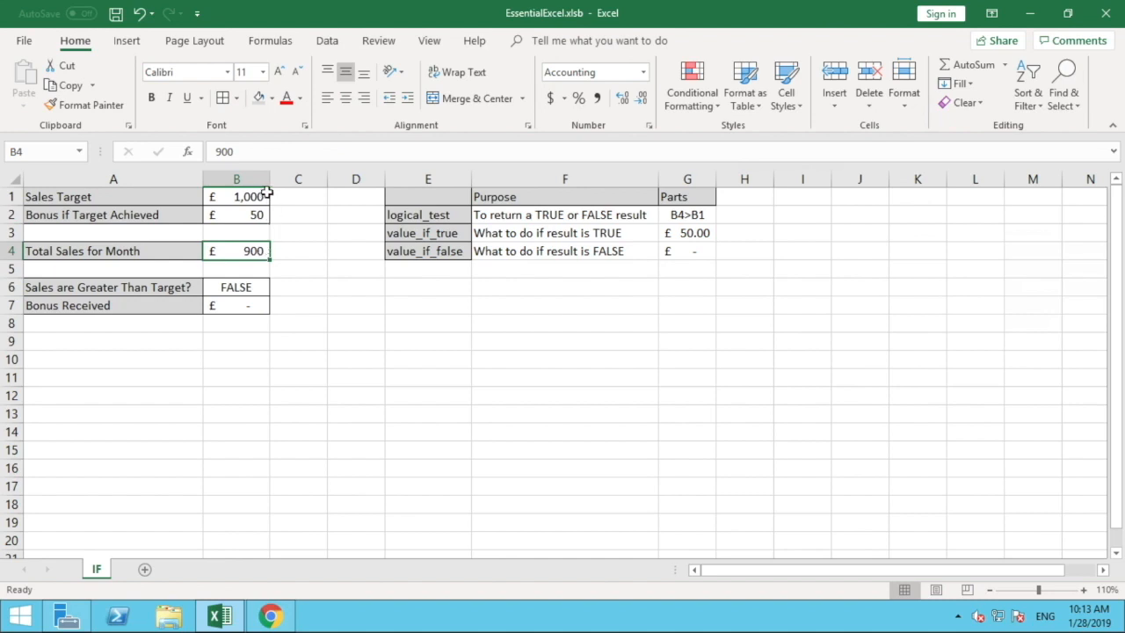
left_click(256, 287)
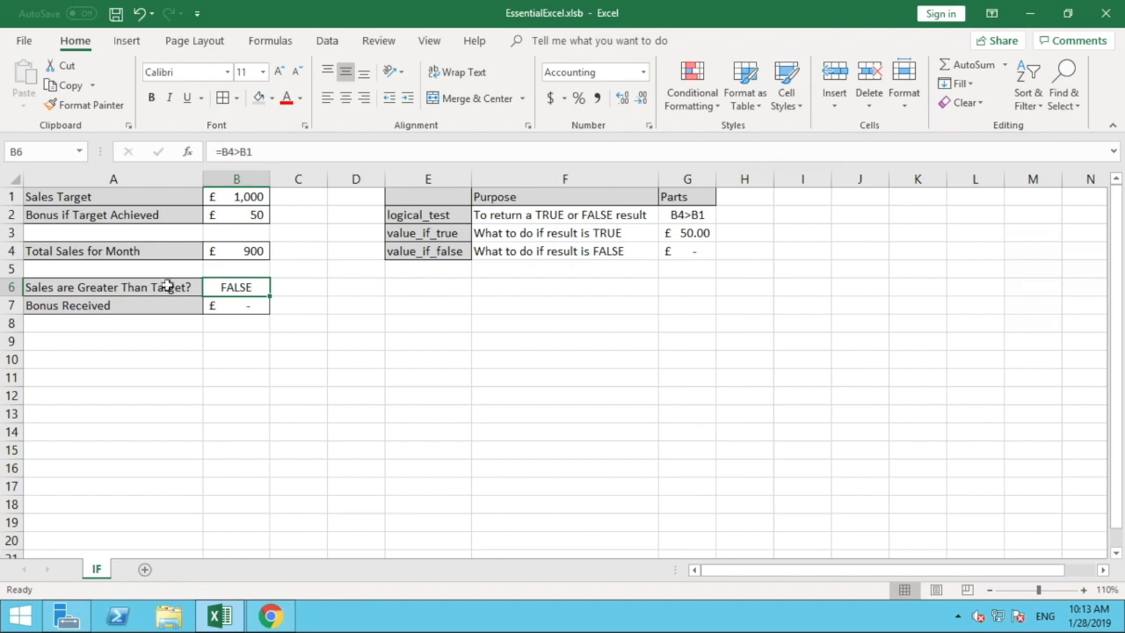
left_click(227, 309)
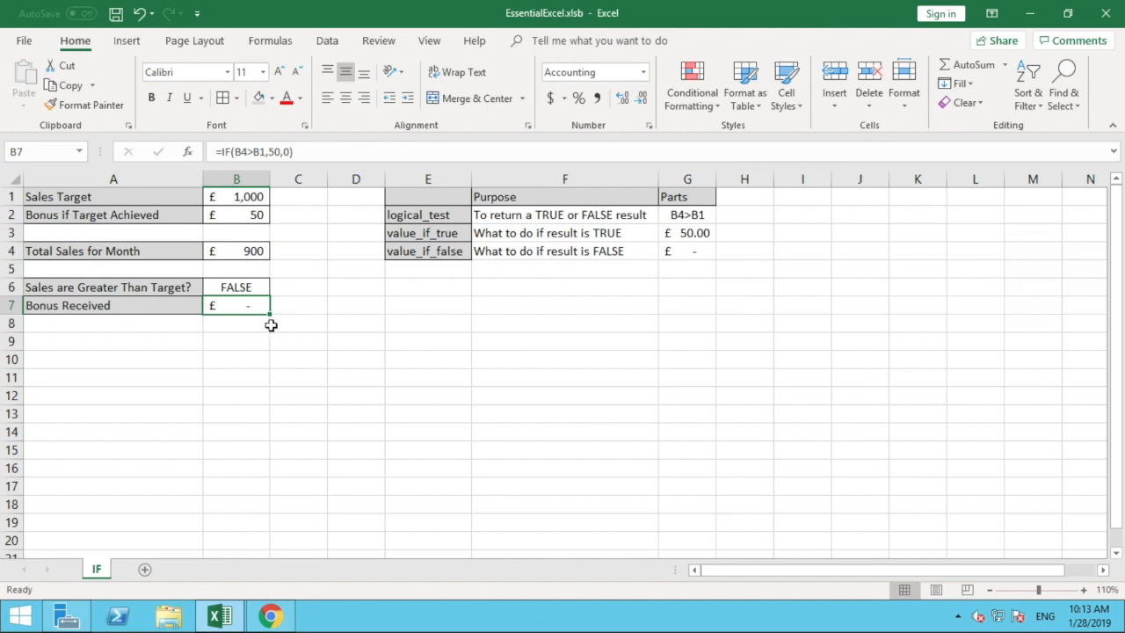
- Set the Total Sales for Month in B4 to 1,100 so that sales exceed the target
left_click(261, 250)
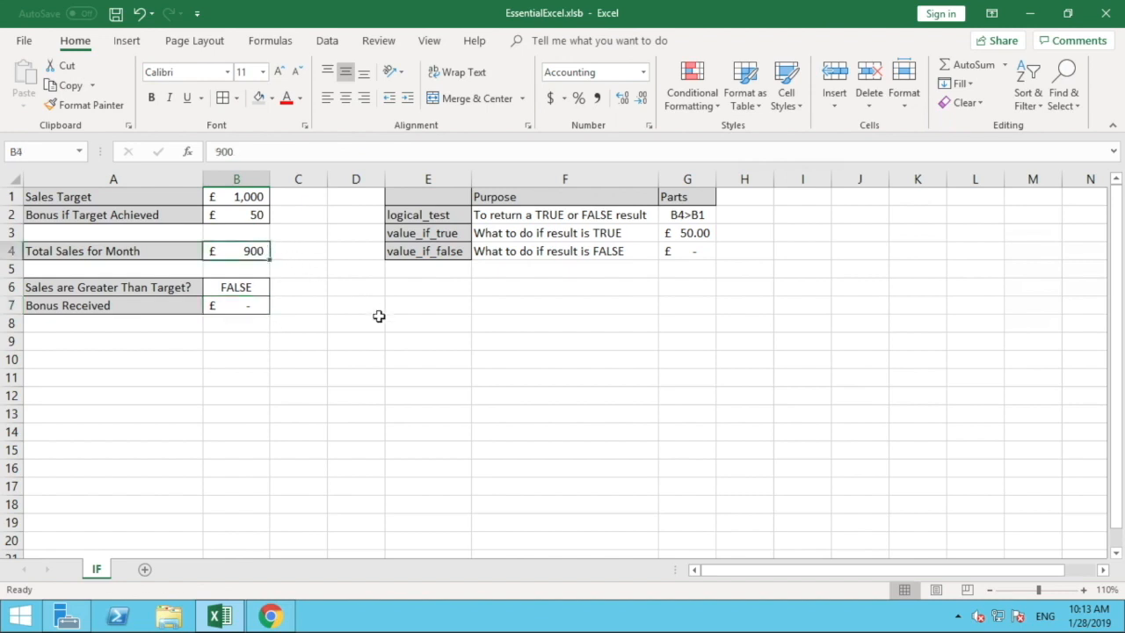
type("1")
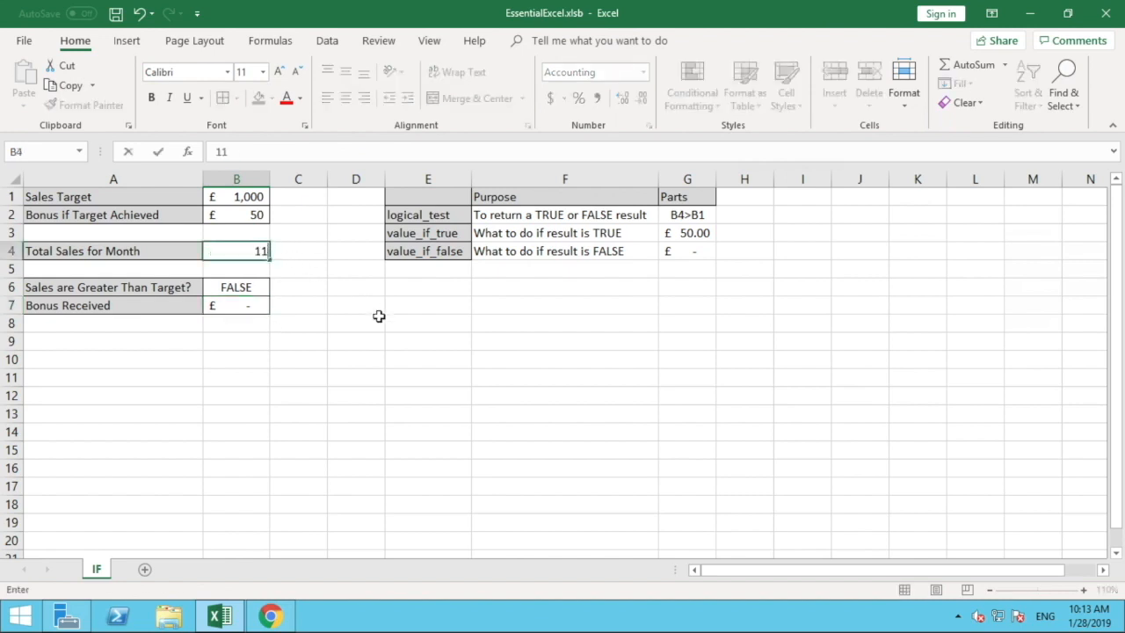
type(",100")
key("Return")
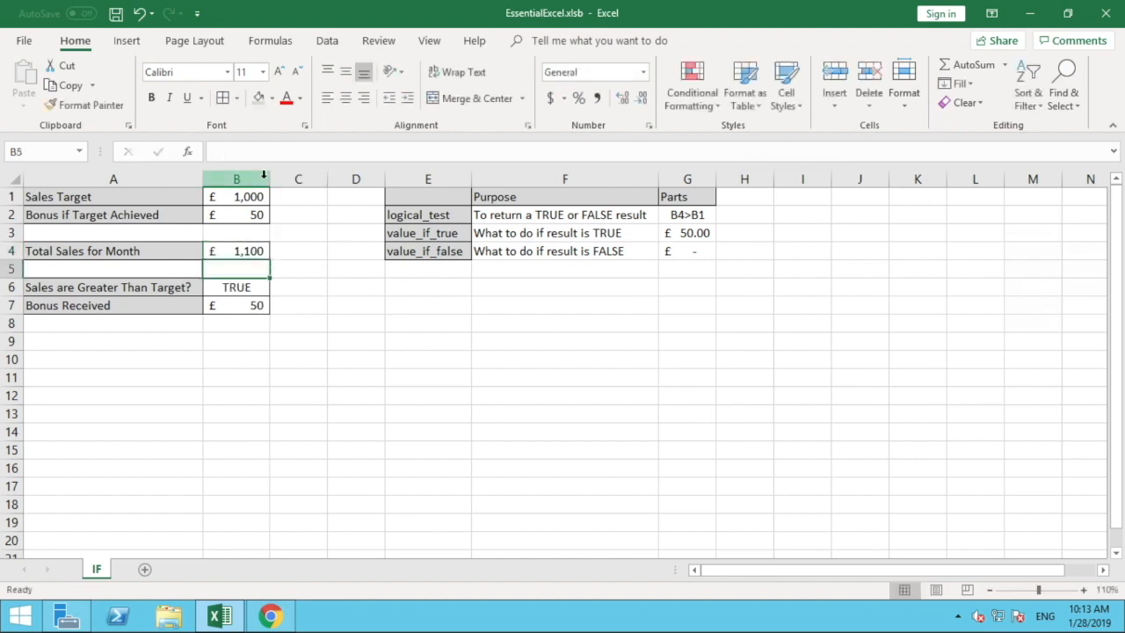
- Replace the hard-coded 50 in the Bonus Received formula with a reference to B2, giving =IF(B4>B1,B2,0) in B7
left_click(256, 306)
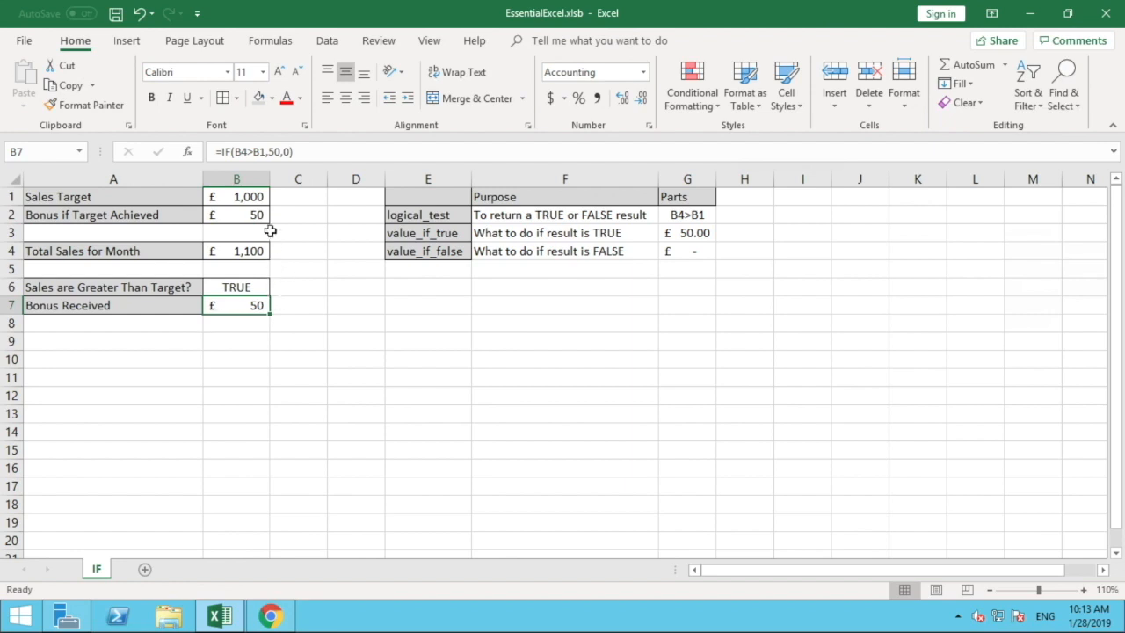
left_click(281, 152)
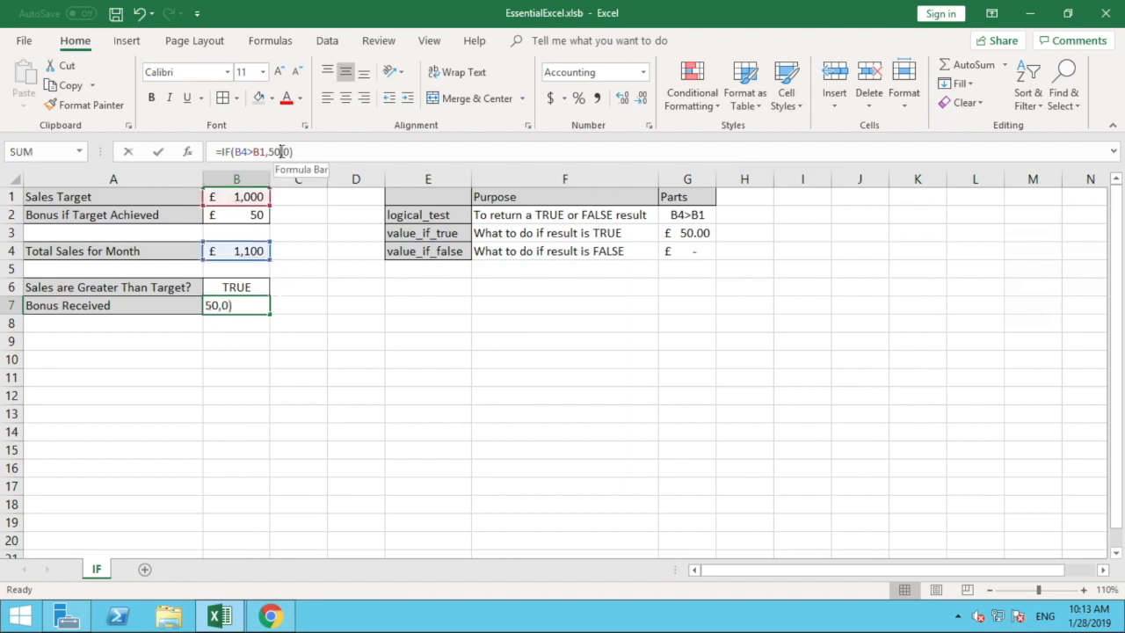
left_click_drag(281, 152, 271, 152)
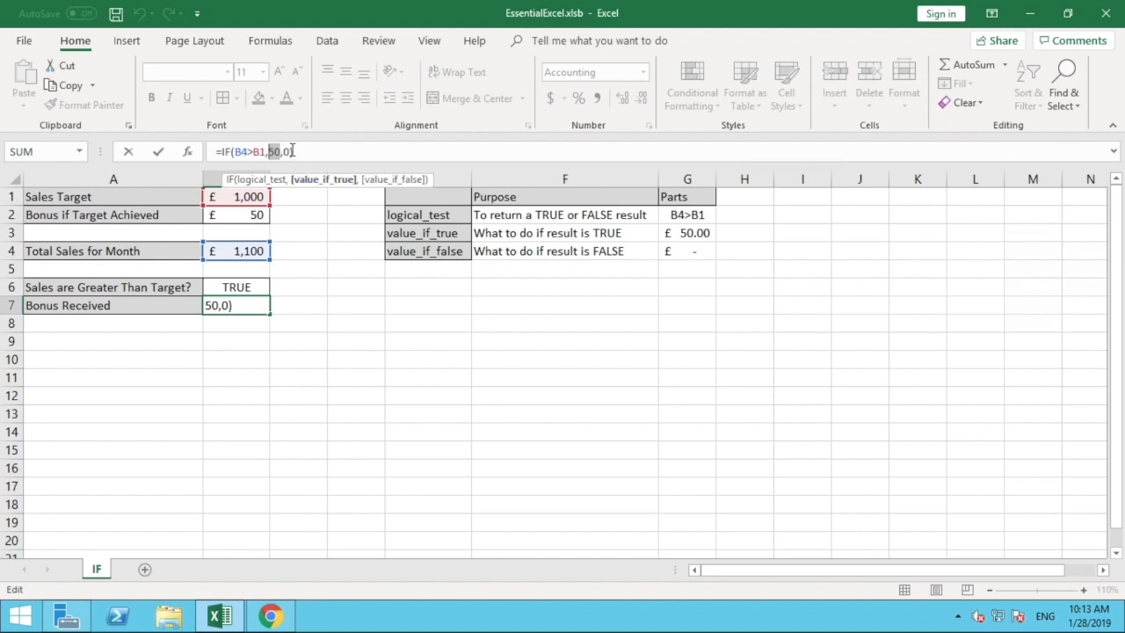
key("Delete")
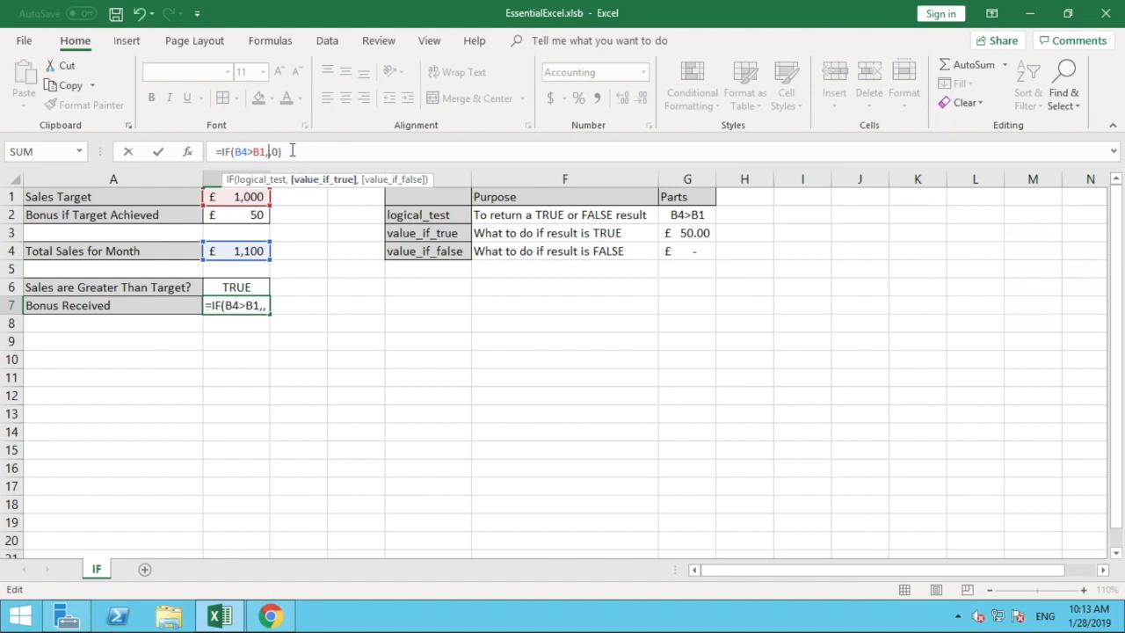
left_click(238, 218)
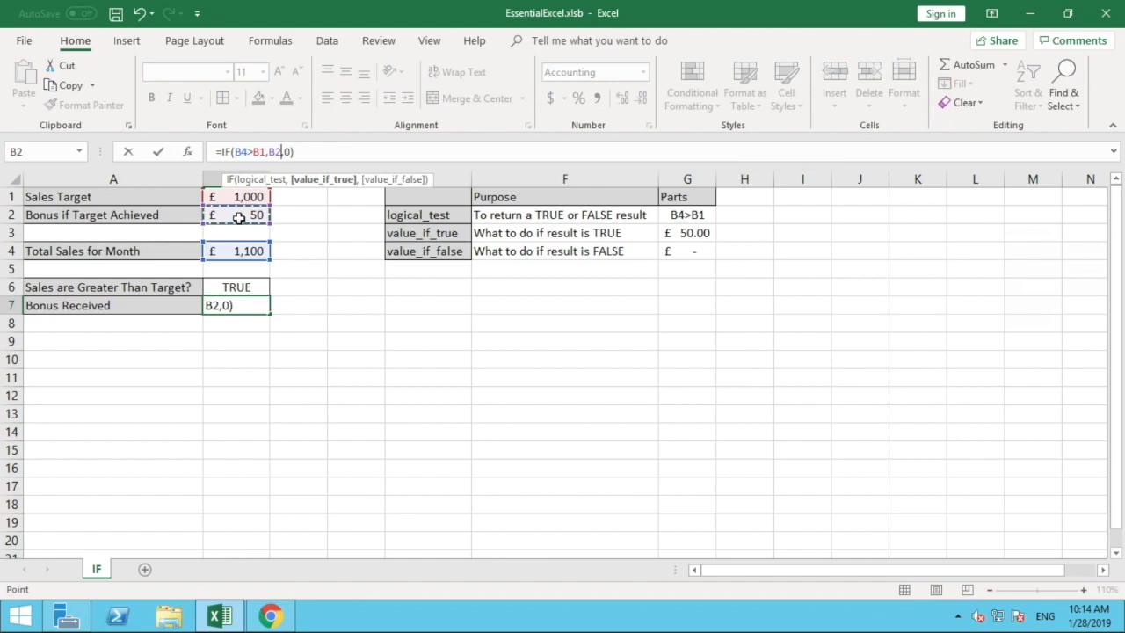
key("Return")
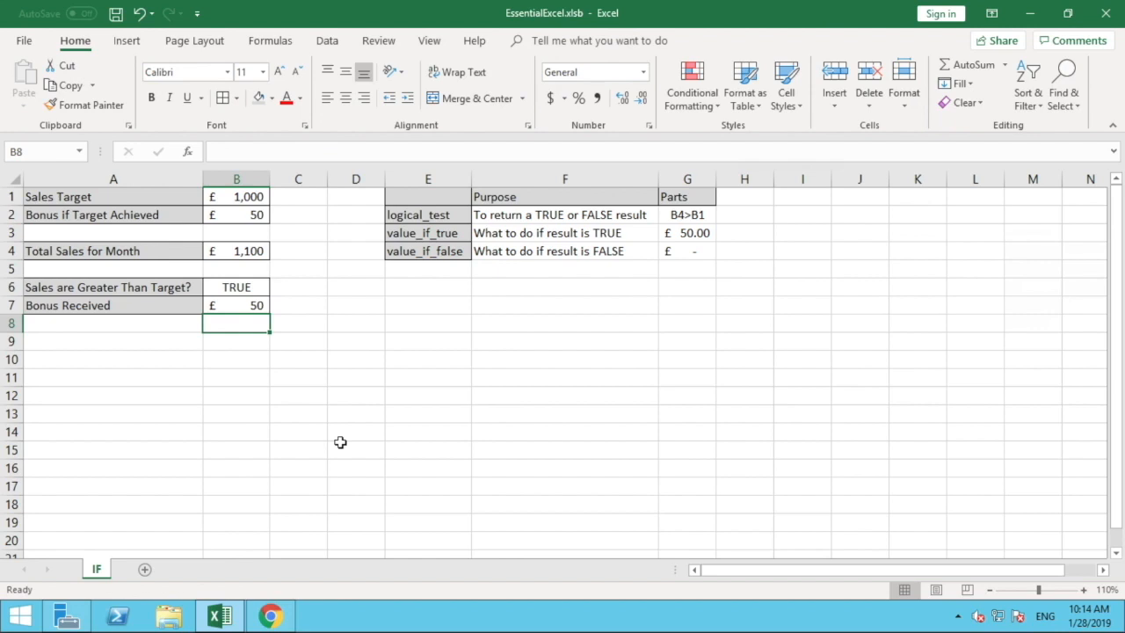
- Set Bonus if Target Achieved in B2 to 60 and check the Bonus Received formula in B7
left_click(257, 303)
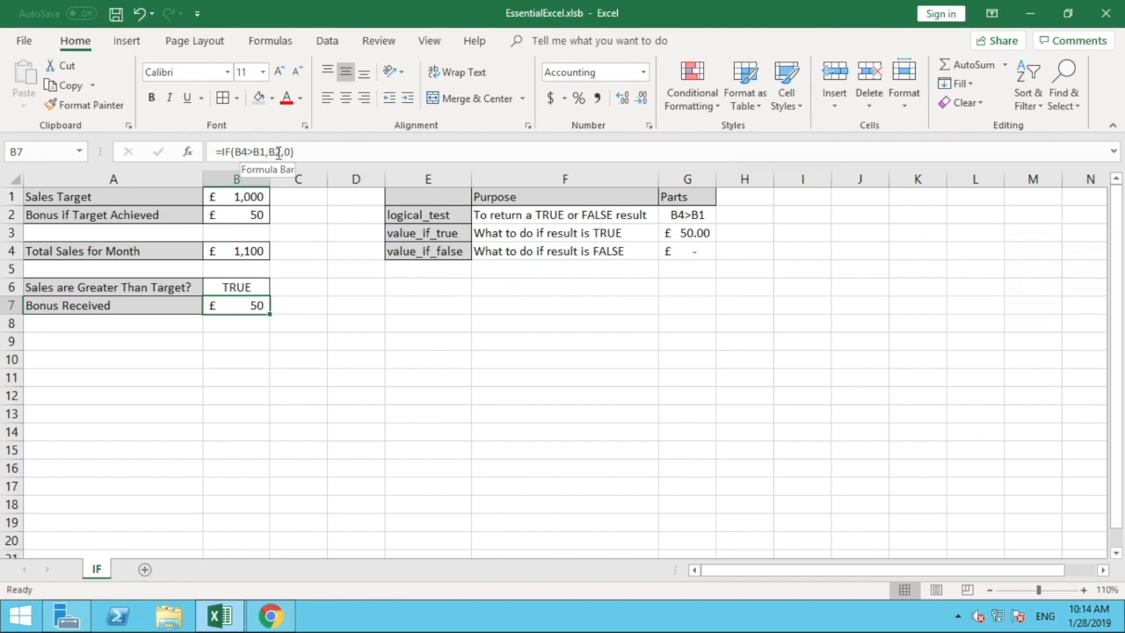
left_click(248, 374)
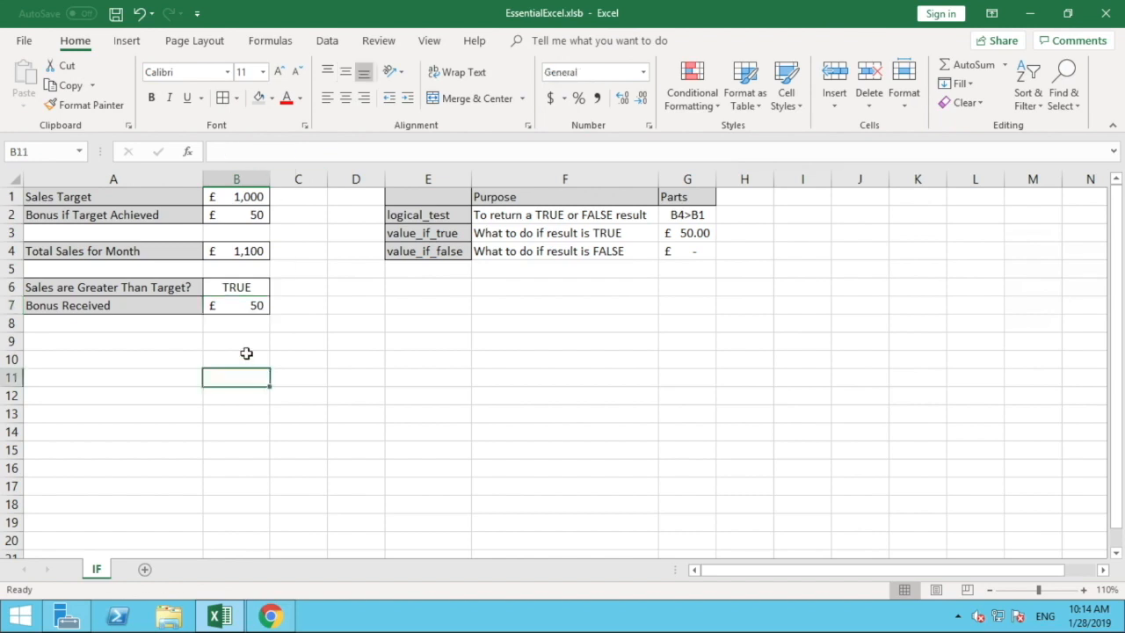
left_click(246, 305)
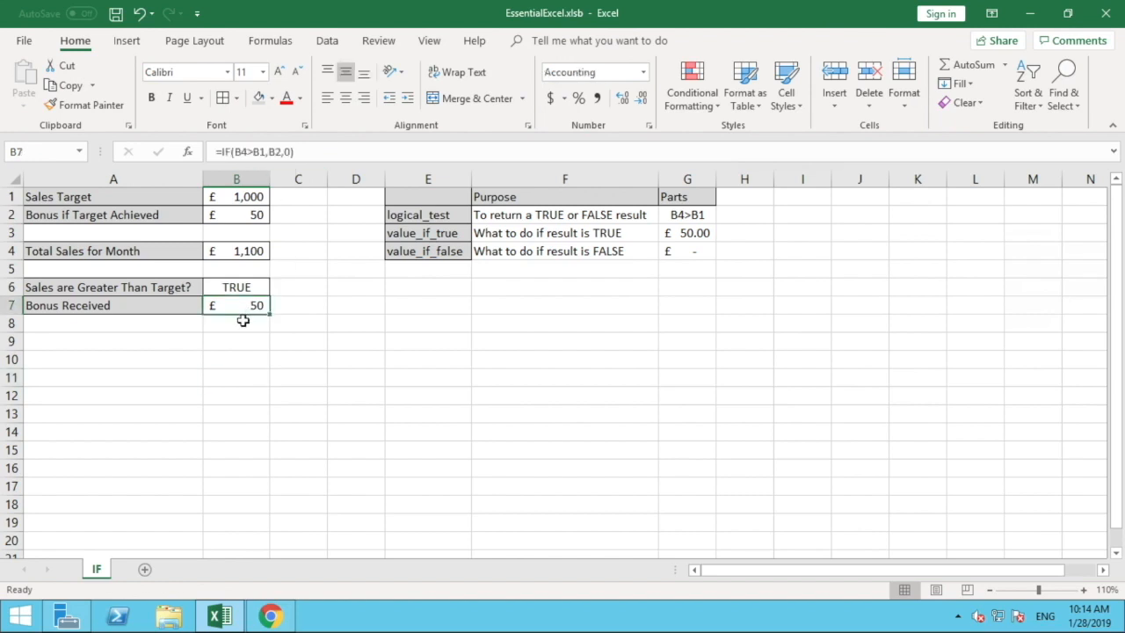
left_click(248, 217)
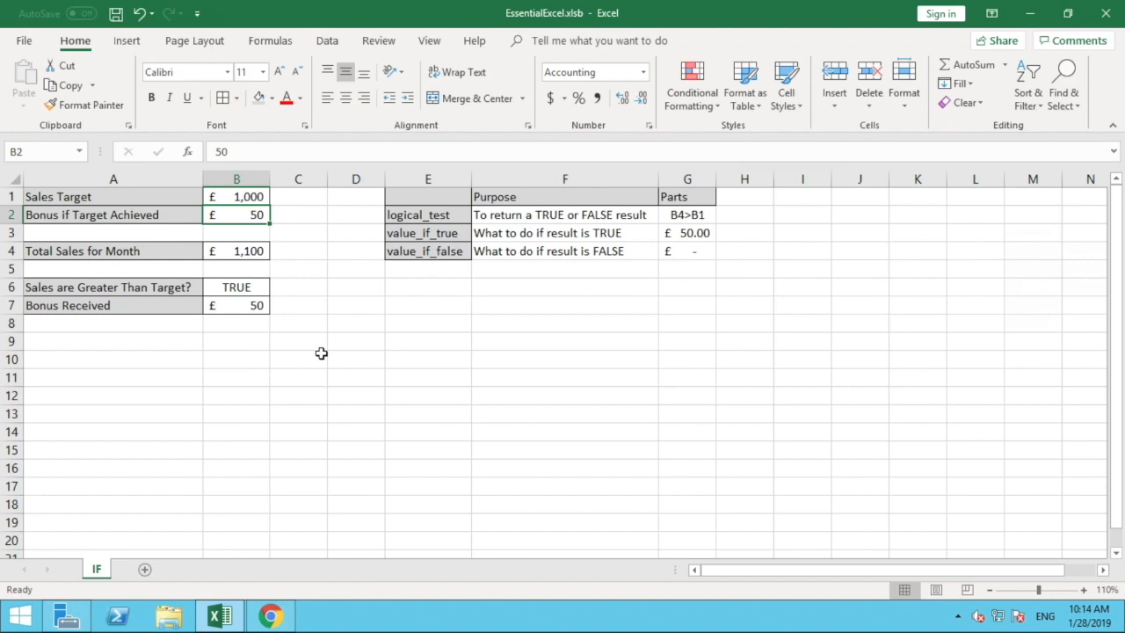
type("60")
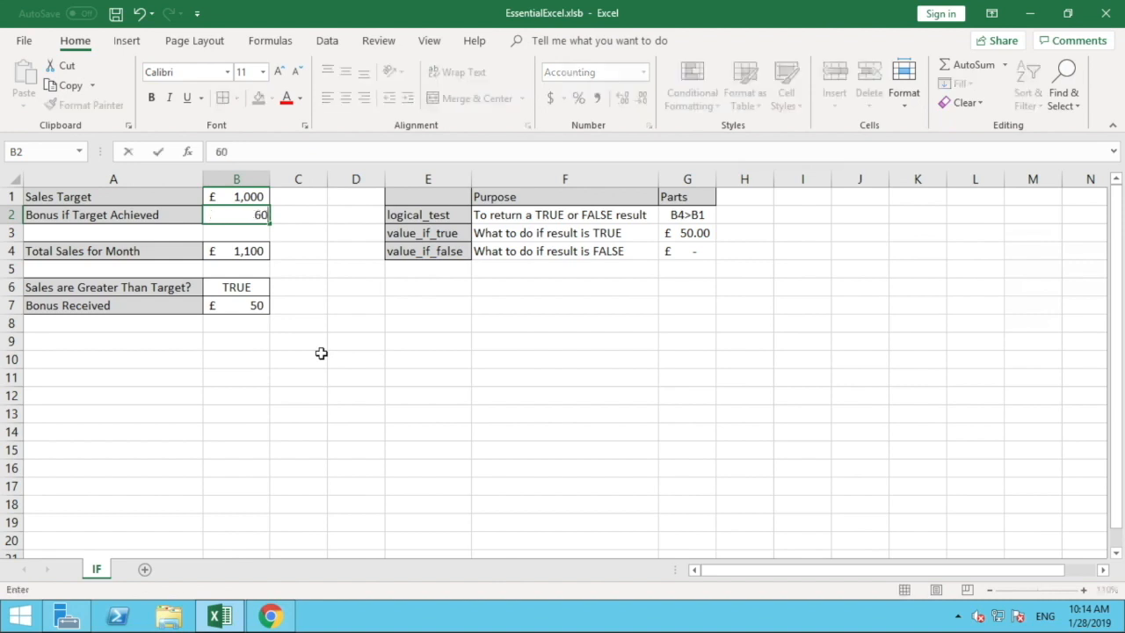
key("Return")
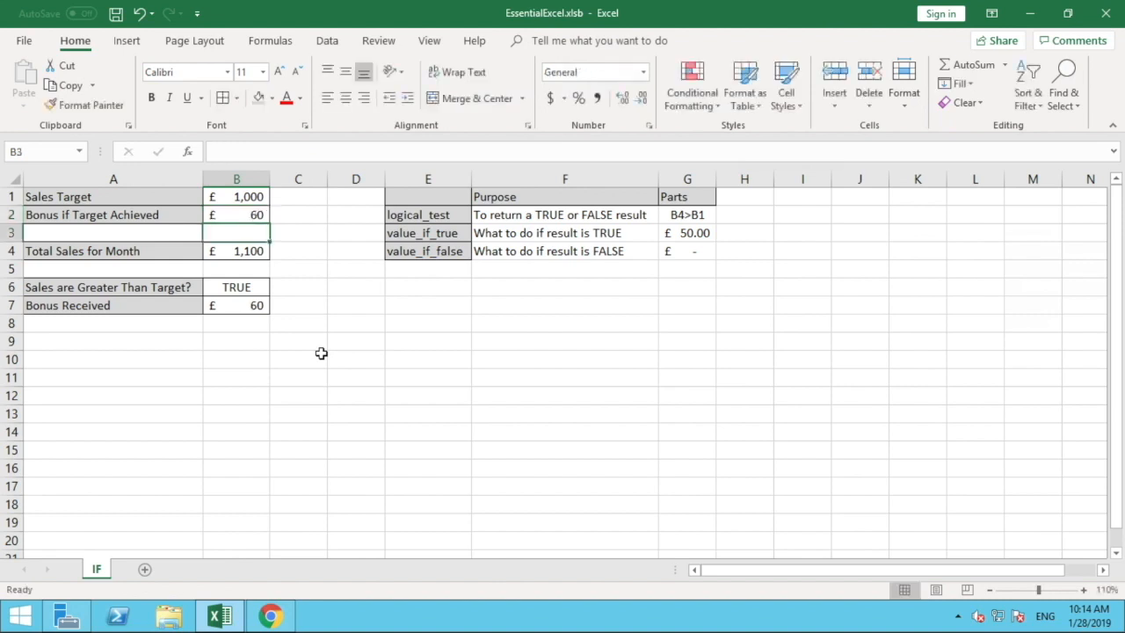
left_click(244, 215)
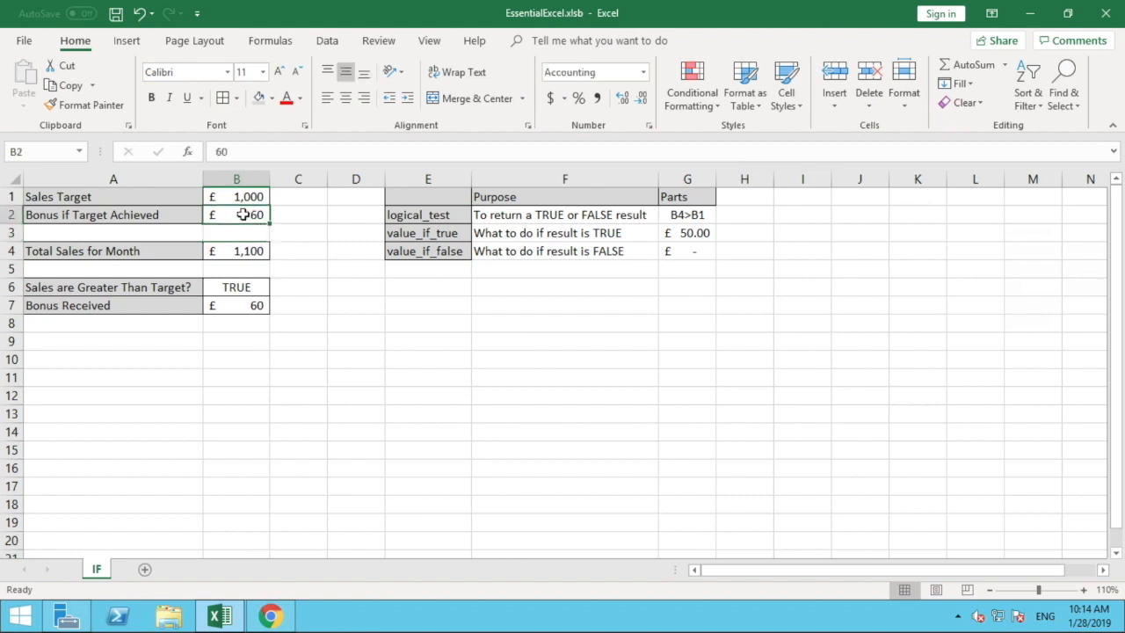
left_click(251, 306)
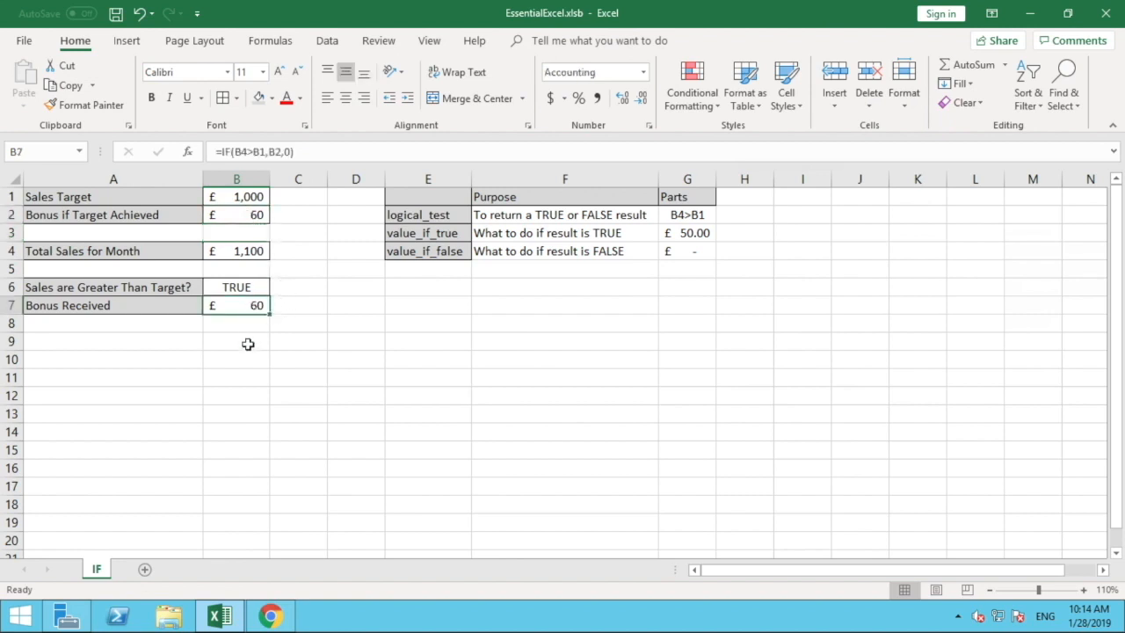